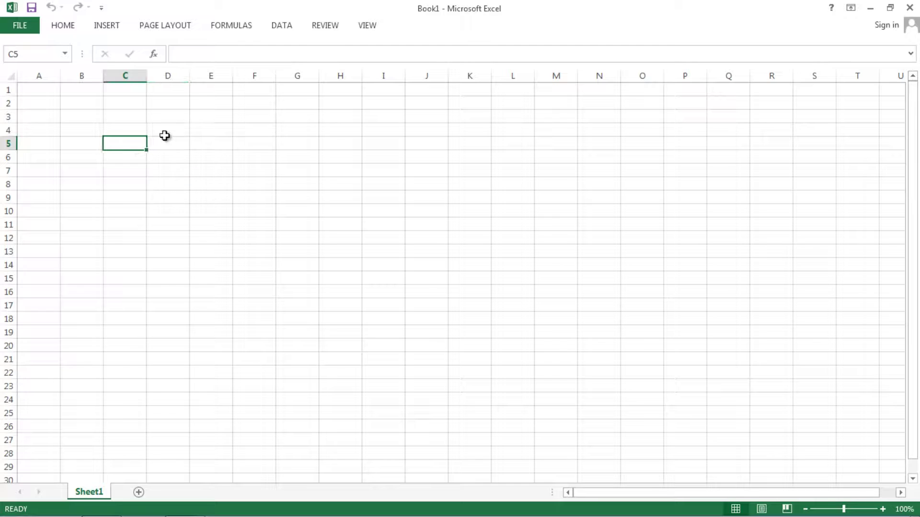
drag(88, 131, 371, 344)
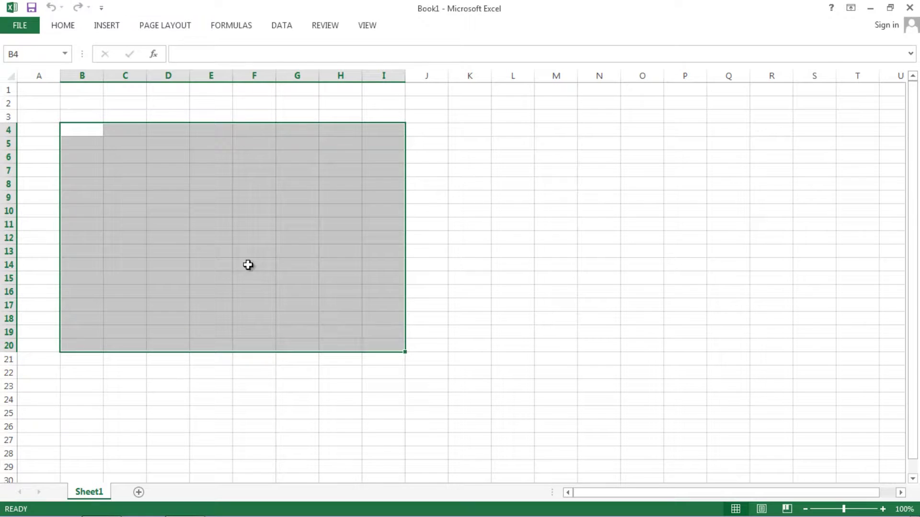
click(211, 251)
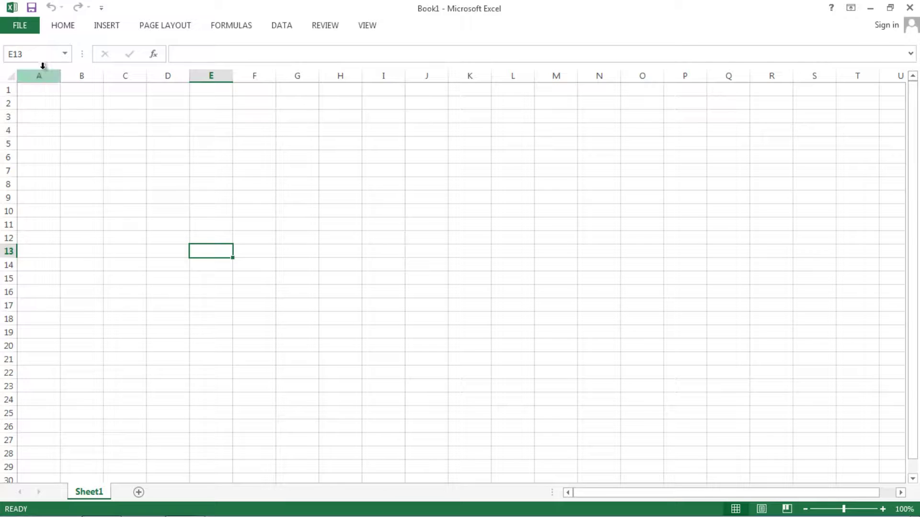
Step: Create a new workbook from the Sales Report template
click(23, 27)
click(36, 81)
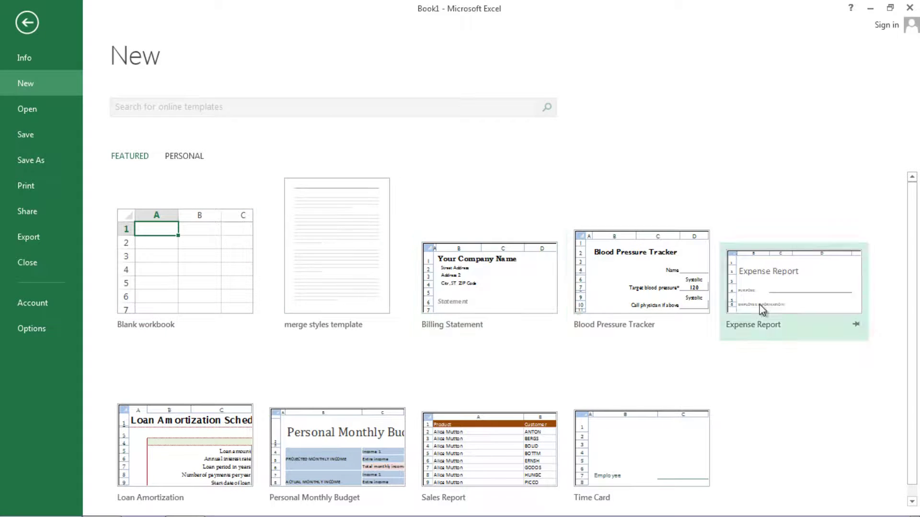
scroll(761, 310, down, 1)
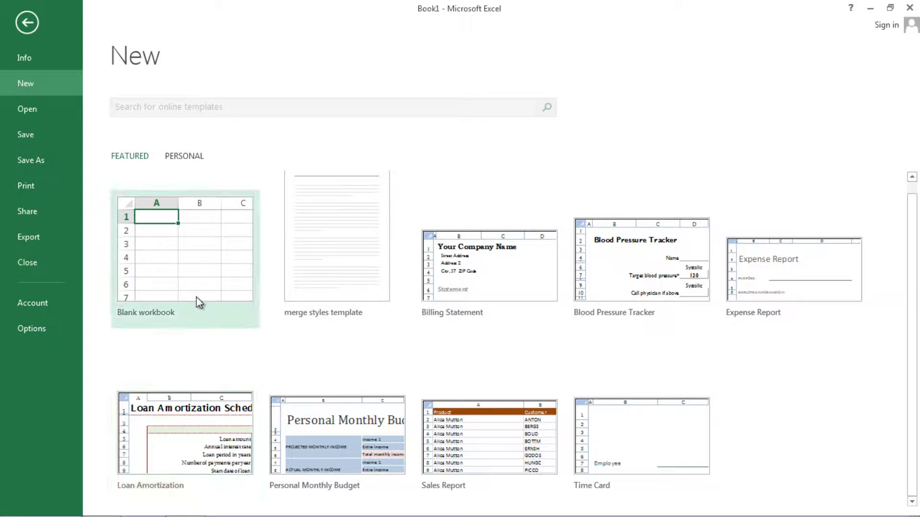
mouse_move(375, 261)
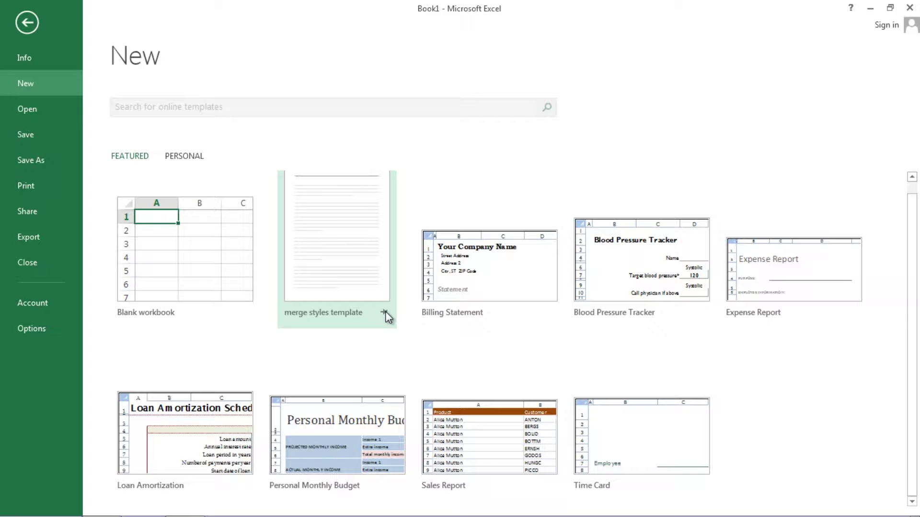
scroll(385, 316, up, 1)
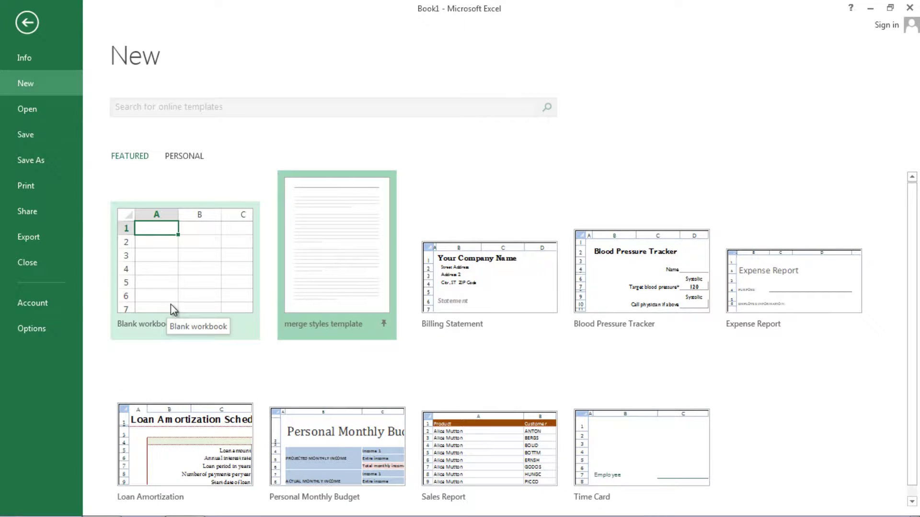
scroll(177, 314, down, 1)
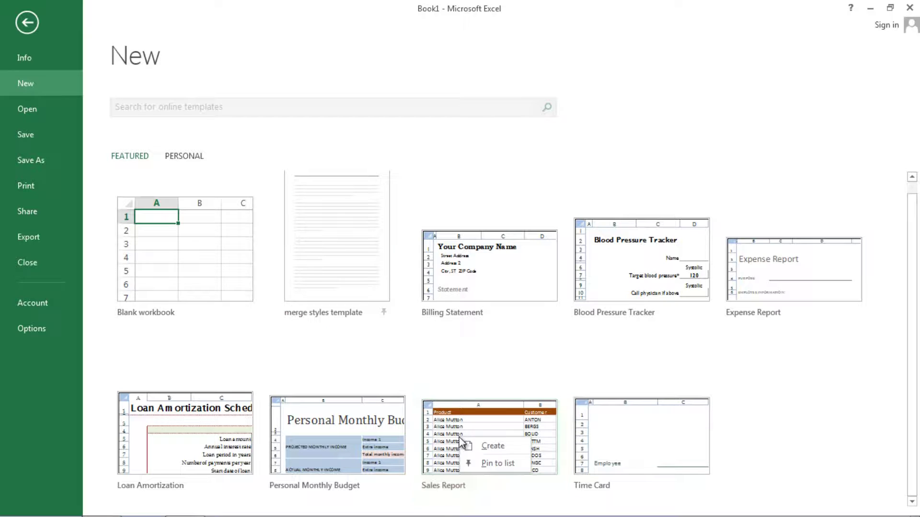
click(440, 437)
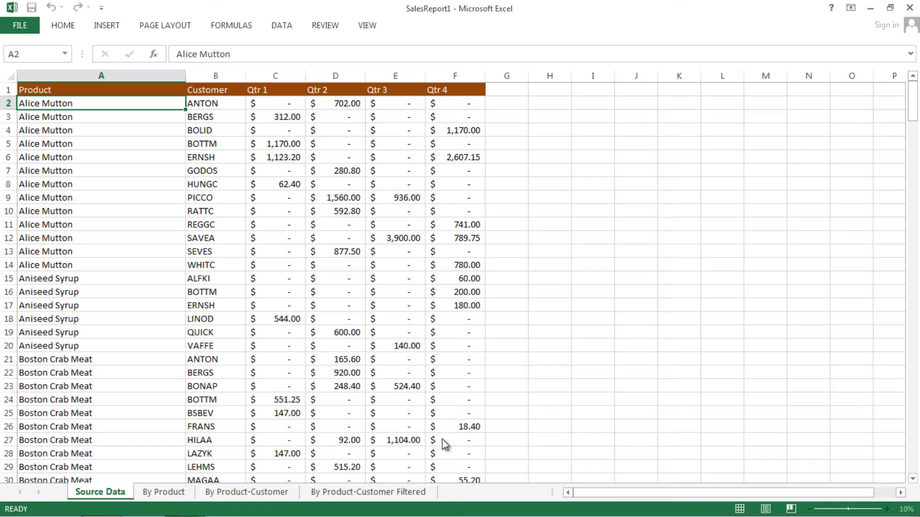
click(191, 198)
click(131, 187)
click(89, 117)
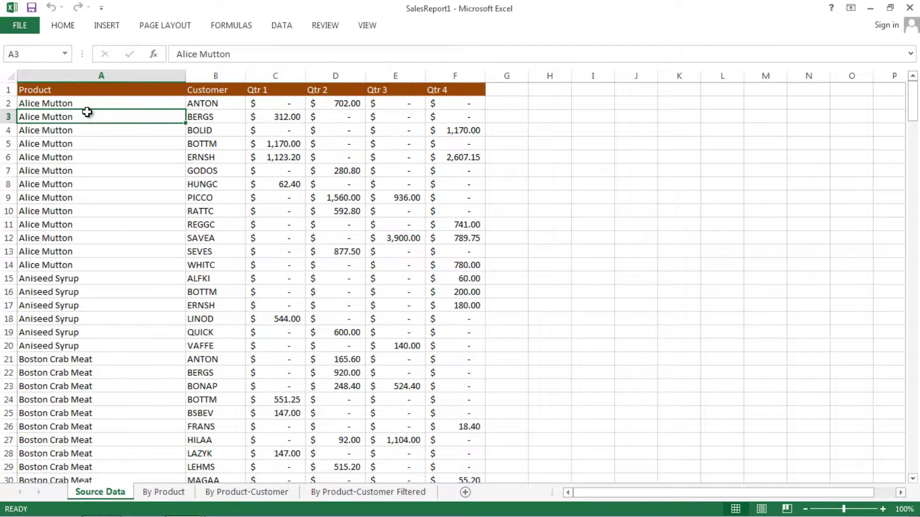
click(80, 104)
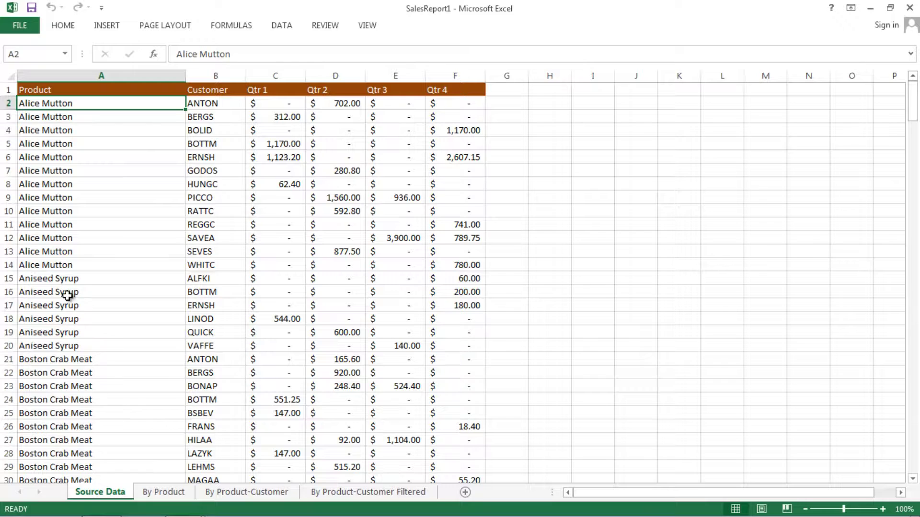
Step: Increase the font size of the header row A1:F1 on the Source Data sheet
click(79, 88)
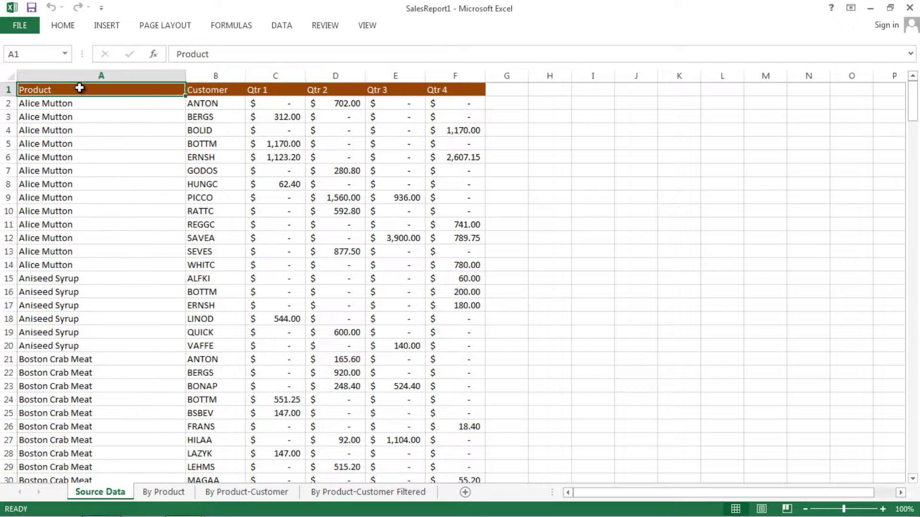
drag(79, 88, 471, 91)
click(61, 27)
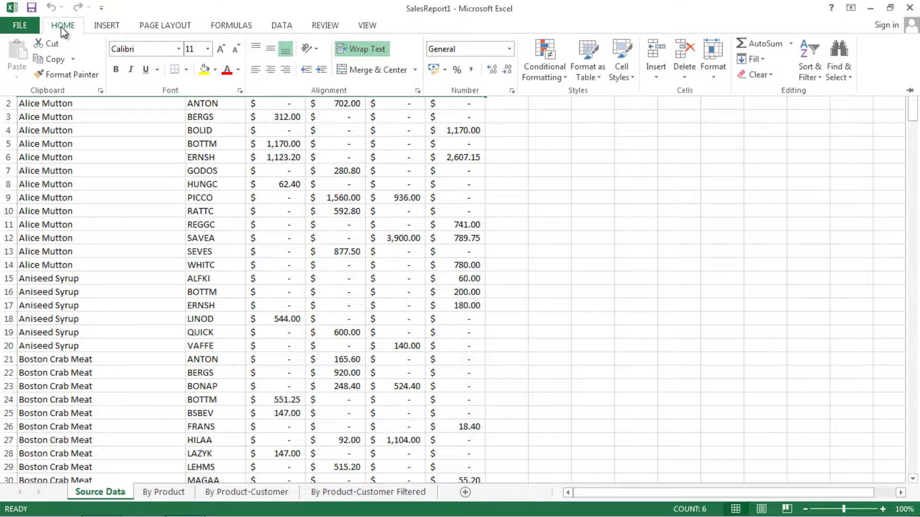
click(207, 48)
click(193, 129)
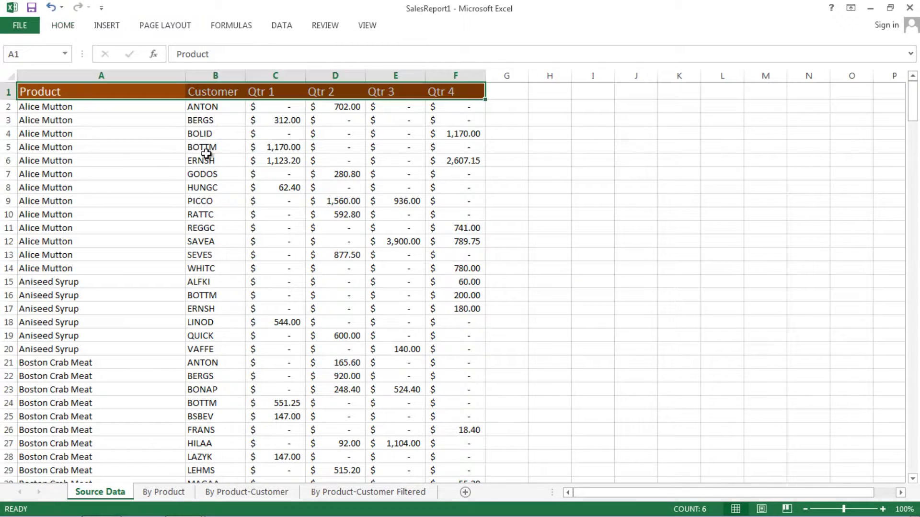
click(506, 88)
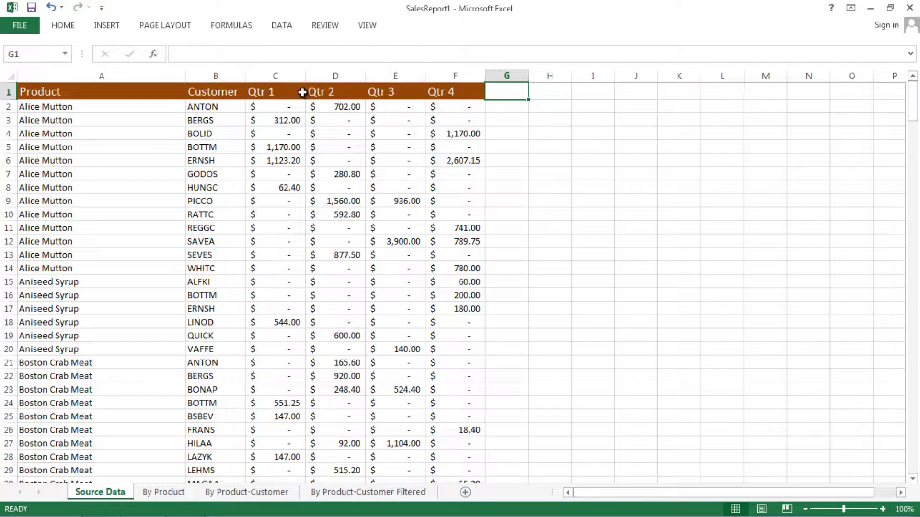
click(263, 91)
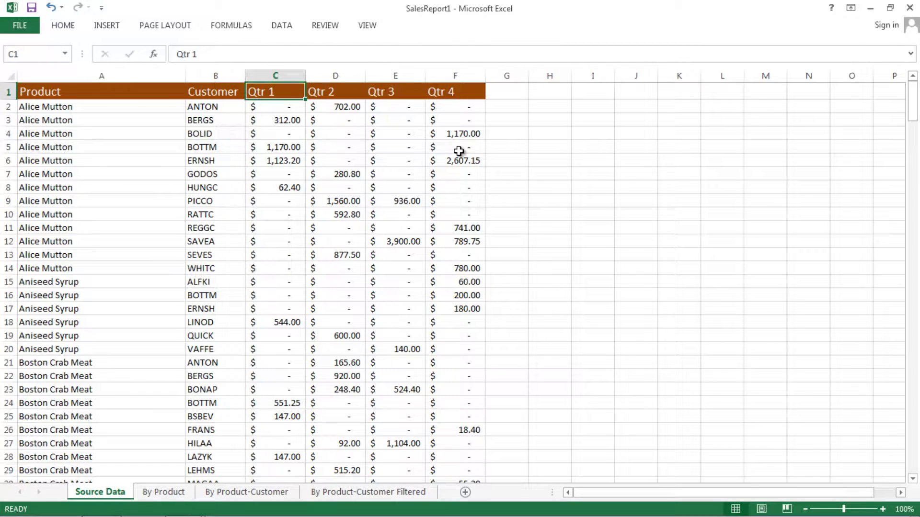
click(331, 201)
click(327, 229)
click(331, 254)
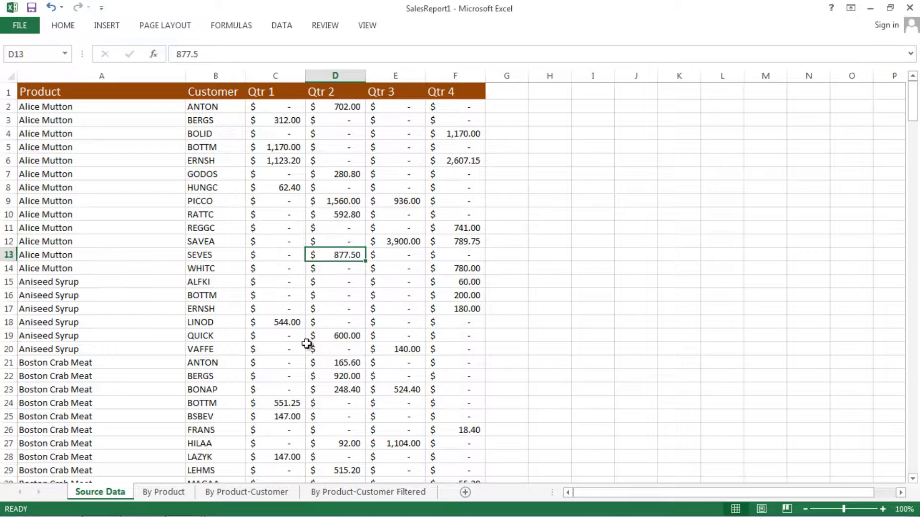
click(333, 348)
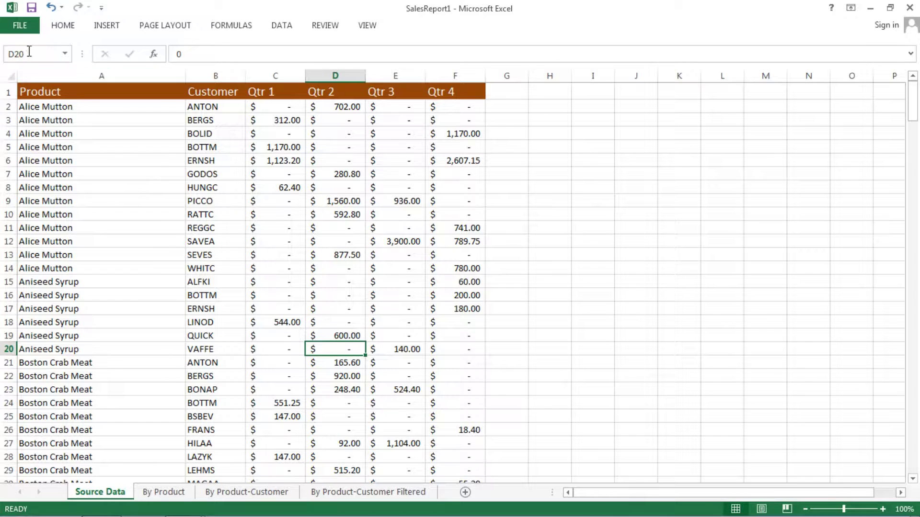
Step: Create another new workbook from the Loan Amortization template
click(26, 25)
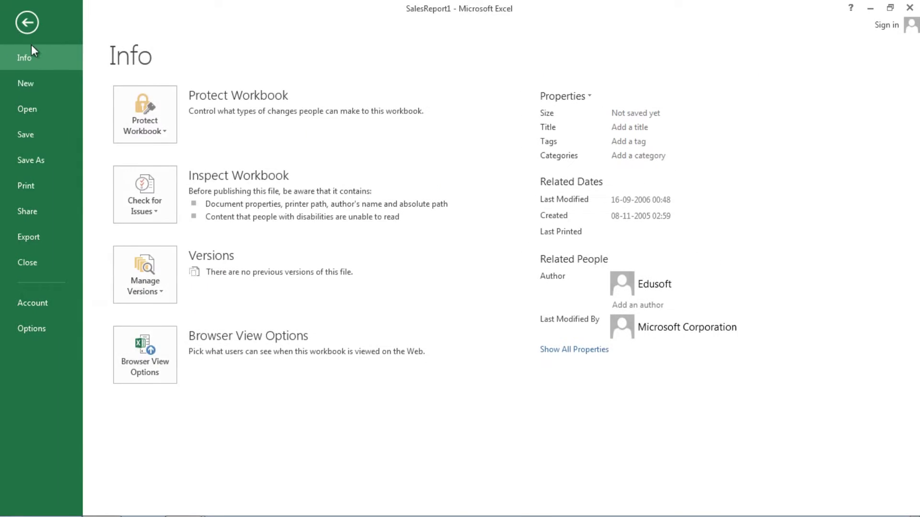
click(41, 89)
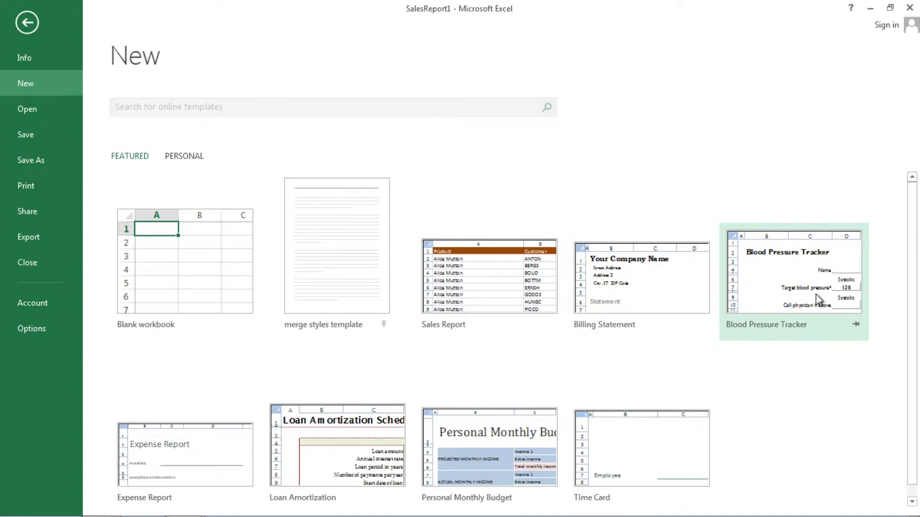
double_click(359, 446)
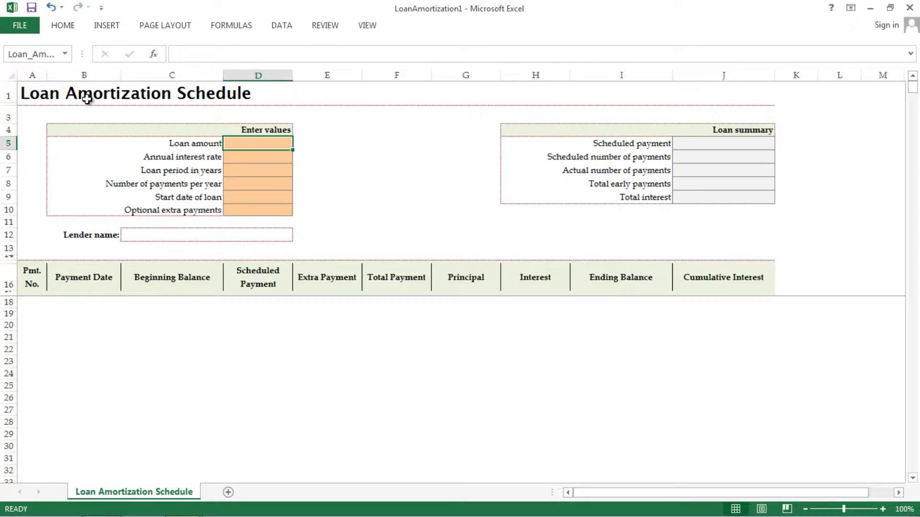
Step: Close the loan amortization workbook and the sales report workbook without saving either one
click(23, 28)
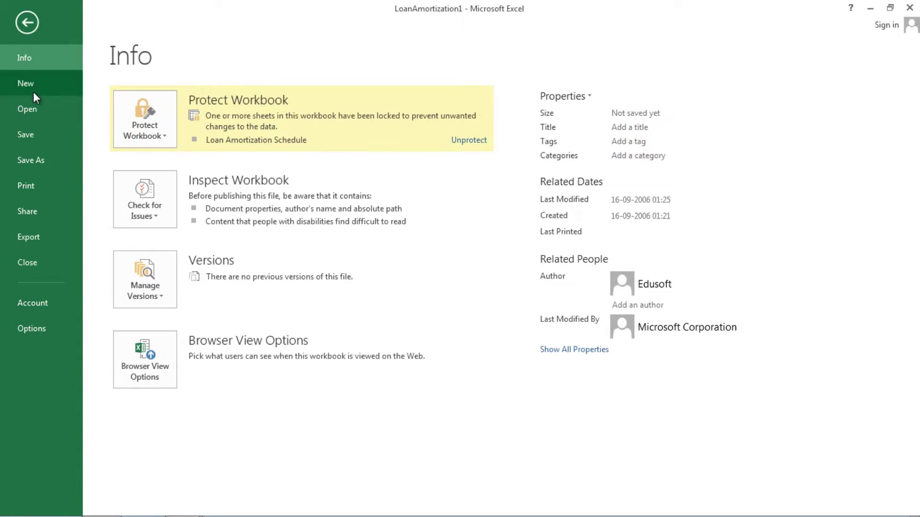
click(35, 261)
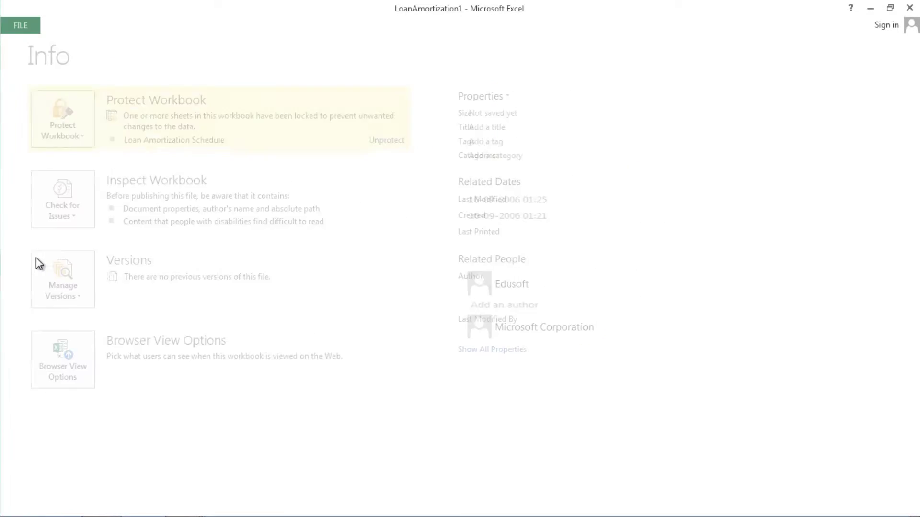
click(453, 282)
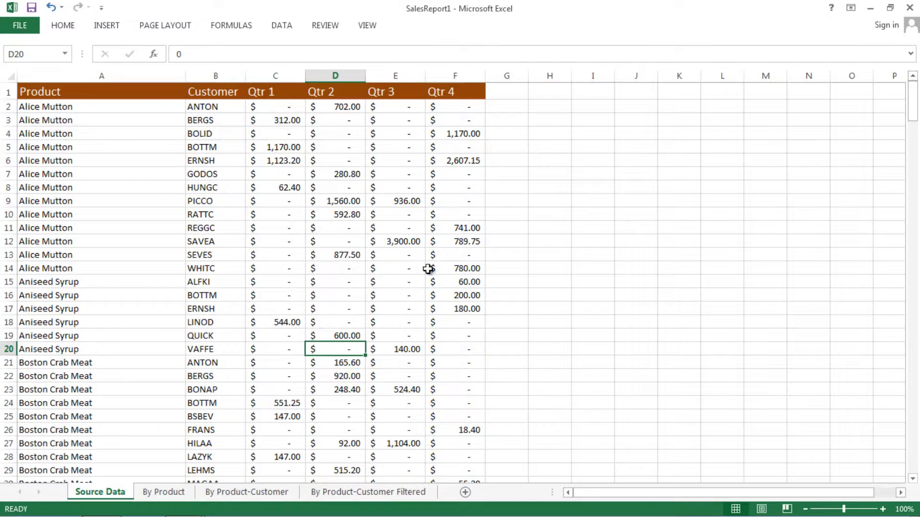
click(23, 27)
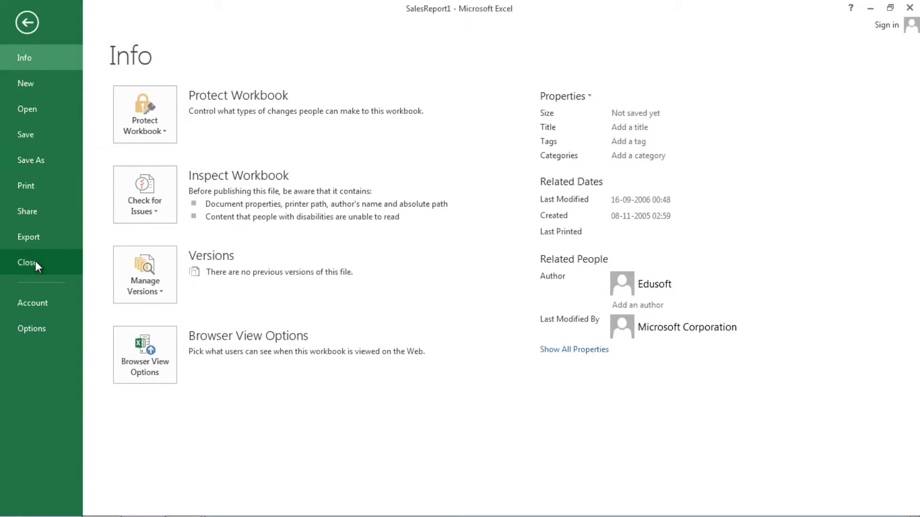
click(35, 263)
click(455, 282)
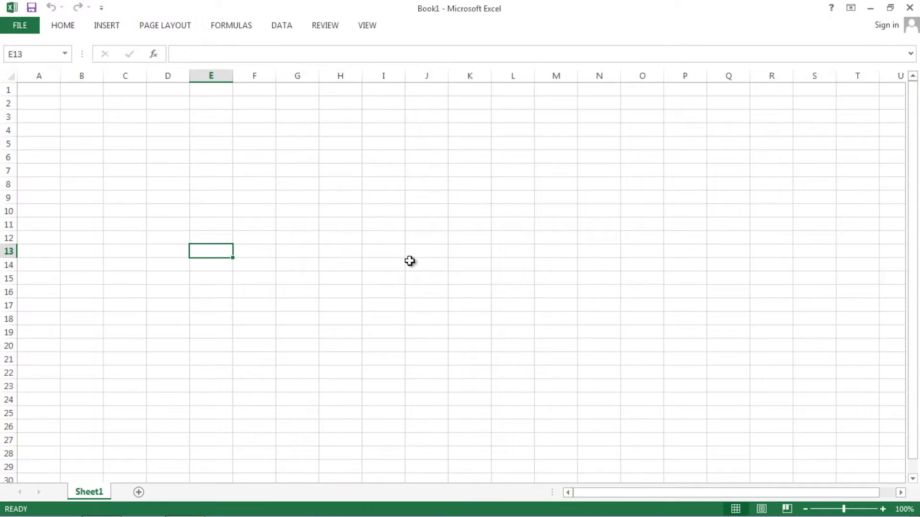
Step: Open the workbook "turn into template" from the chapt 5 exercise folder and enable editing
click(22, 25)
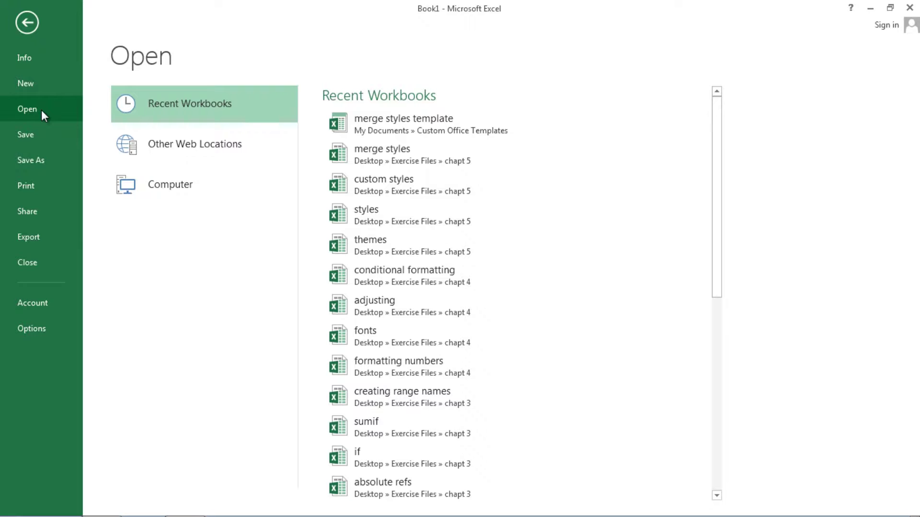
click(203, 189)
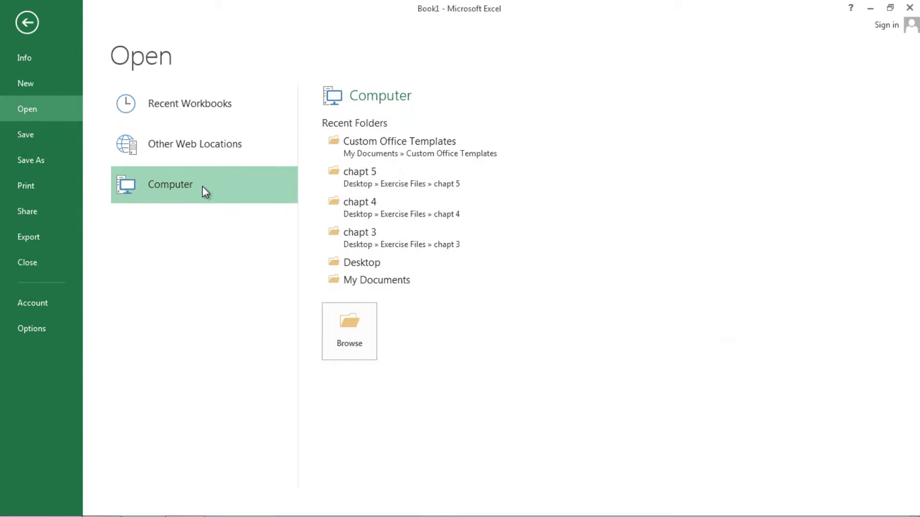
click(367, 175)
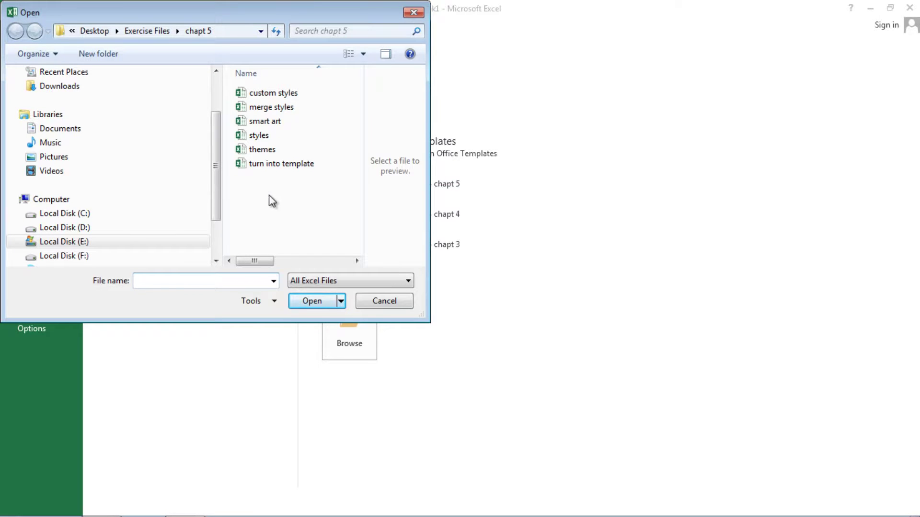
double_click(259, 164)
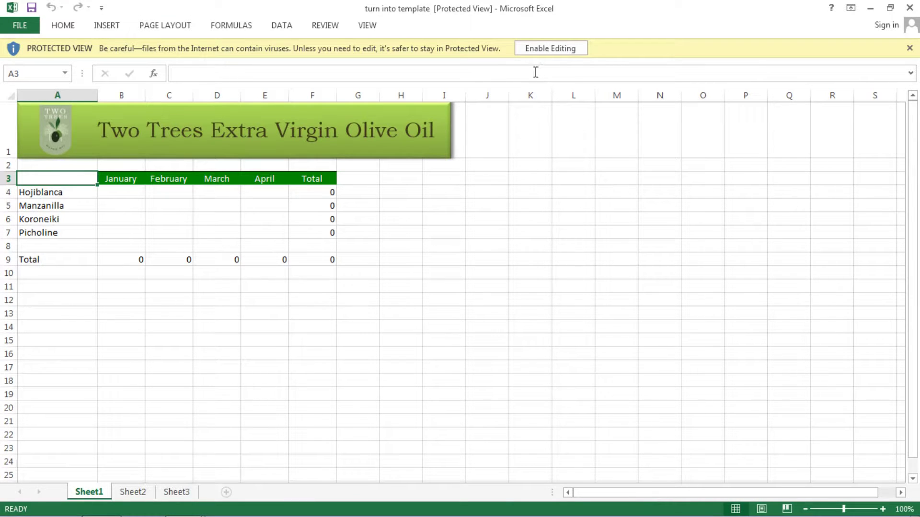
click(540, 49)
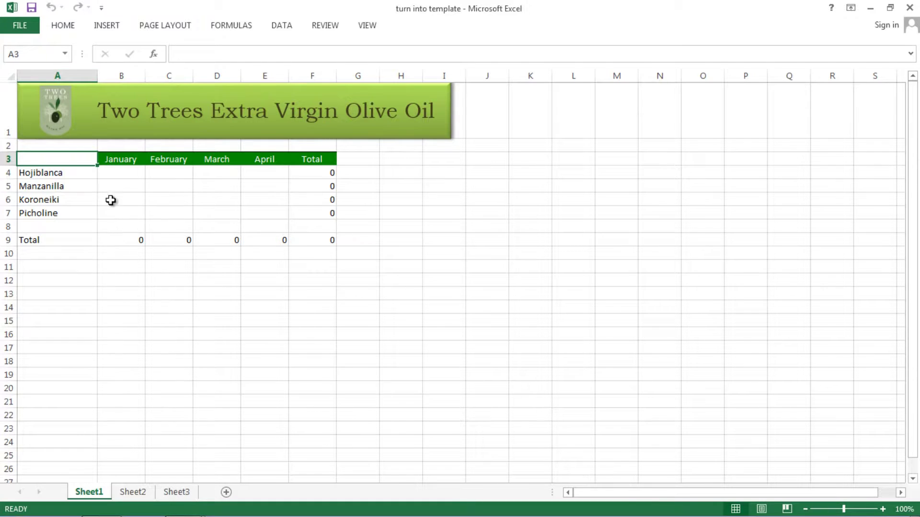
click(119, 175)
click(120, 189)
click(131, 213)
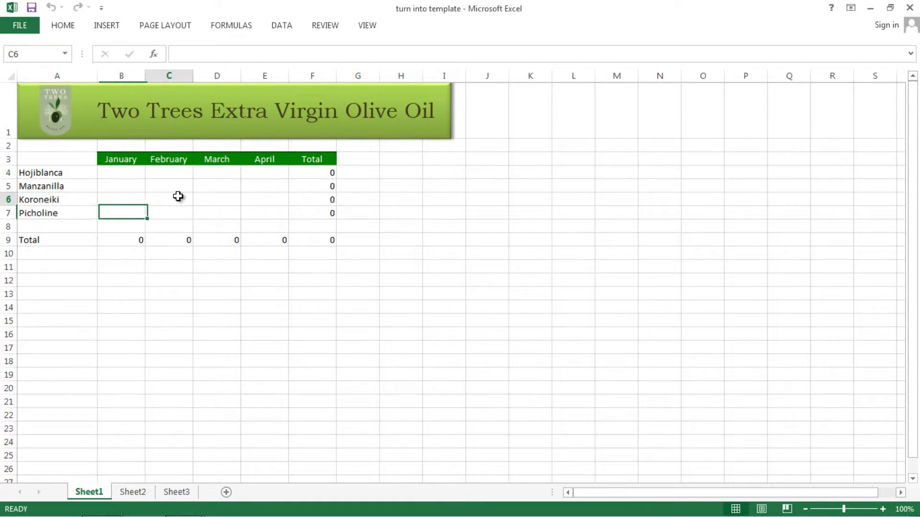
drag(173, 188, 170, 173)
Step: Save the workbook to the Desktop as an Excel Workbook named "my own temp"
click(33, 28)
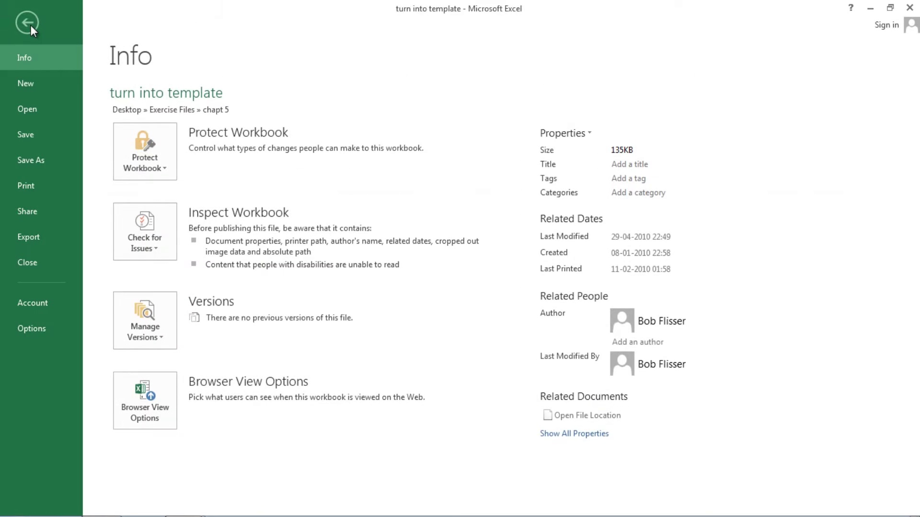
click(51, 159)
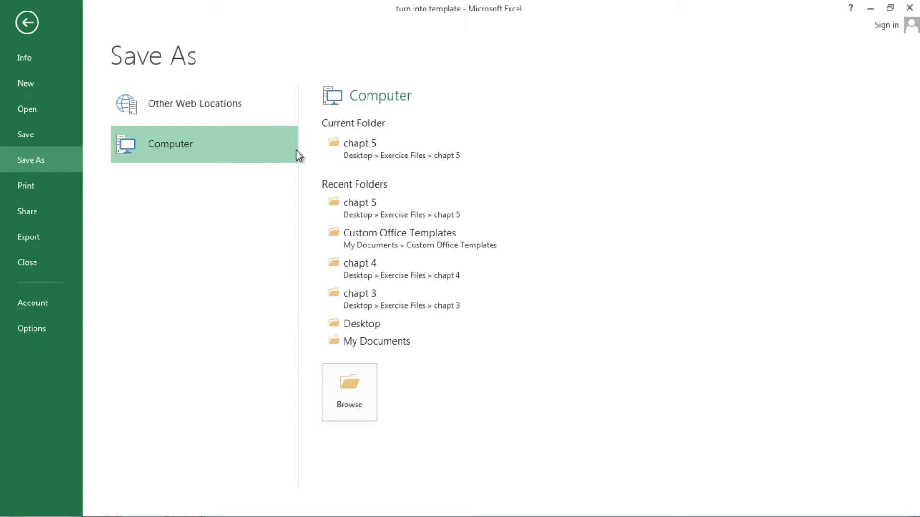
click(226, 145)
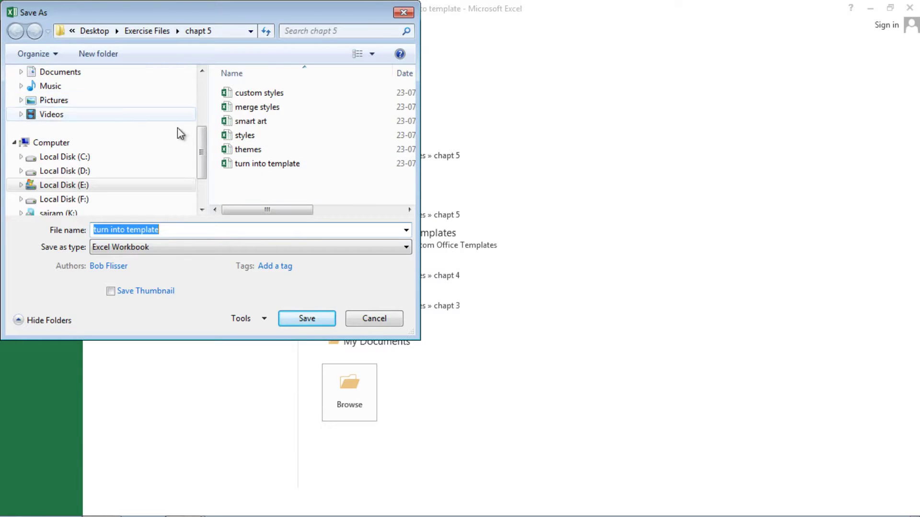
click(202, 101)
click(48, 120)
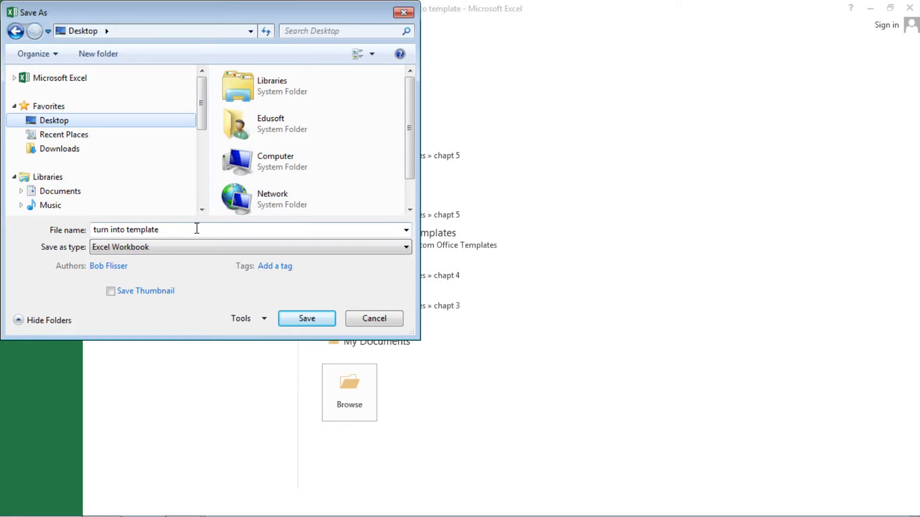
click(181, 227)
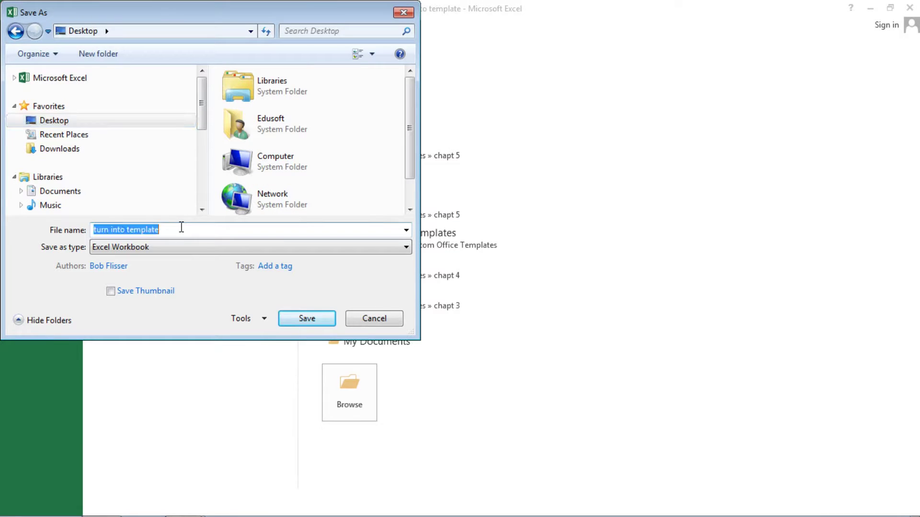
click(181, 228)
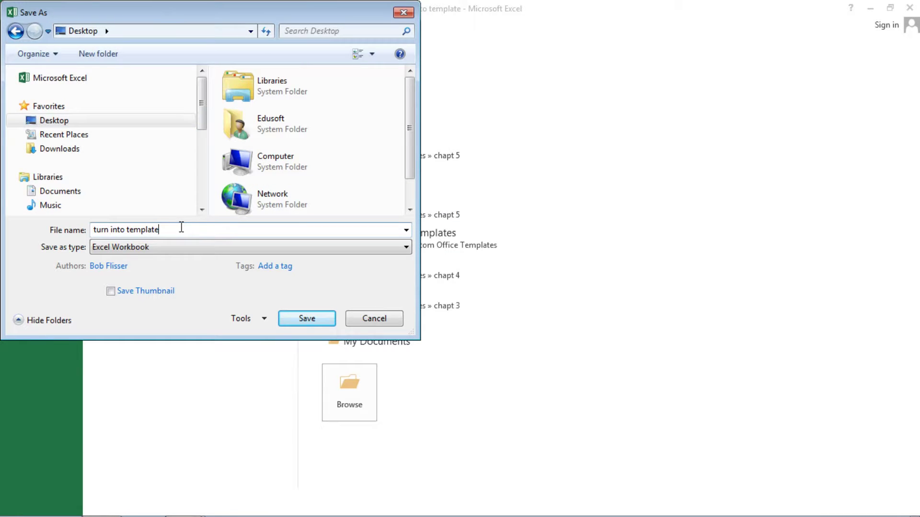
key(ctrl+a)
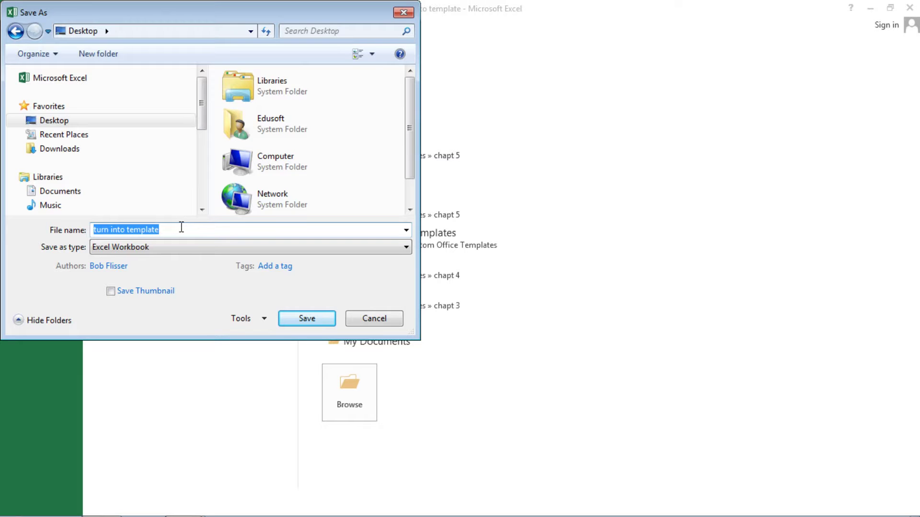
text(my own temp)
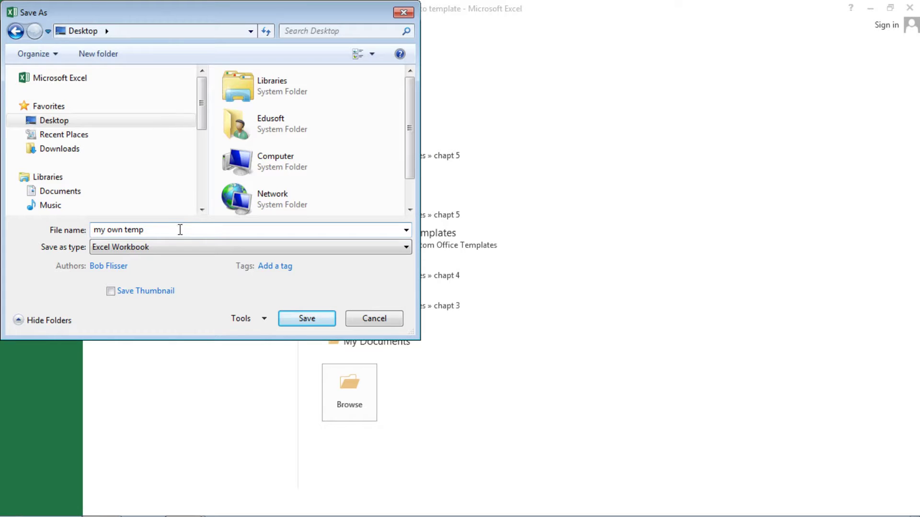
click(307, 319)
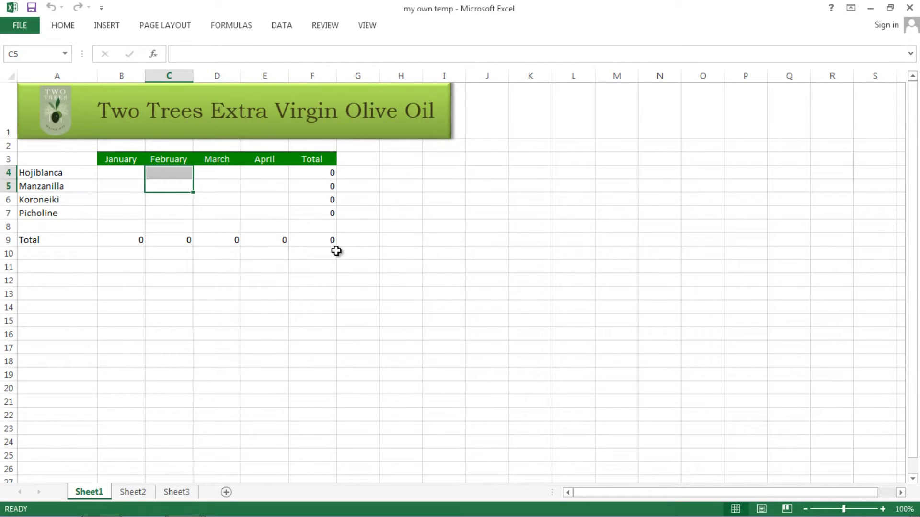
Step: Save "my own temp" as an Excel Template in the Custom Office Templates folder
click(21, 29)
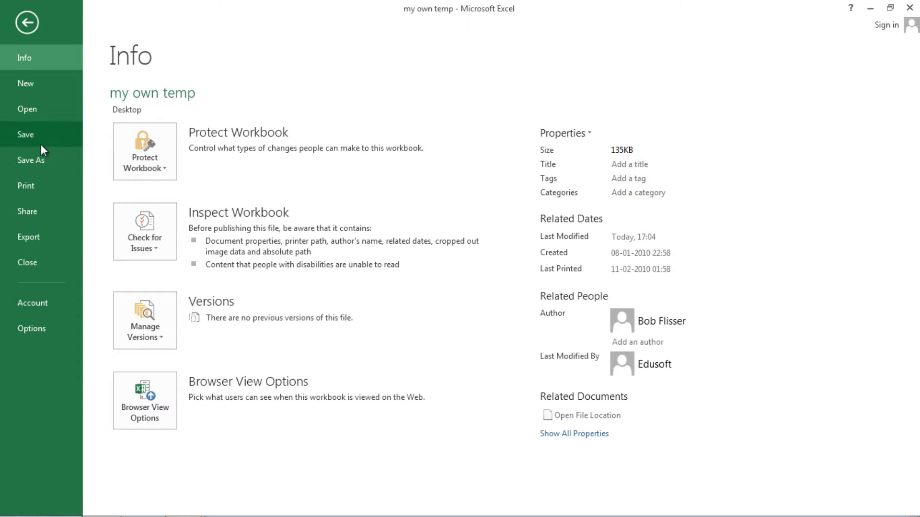
click(45, 159)
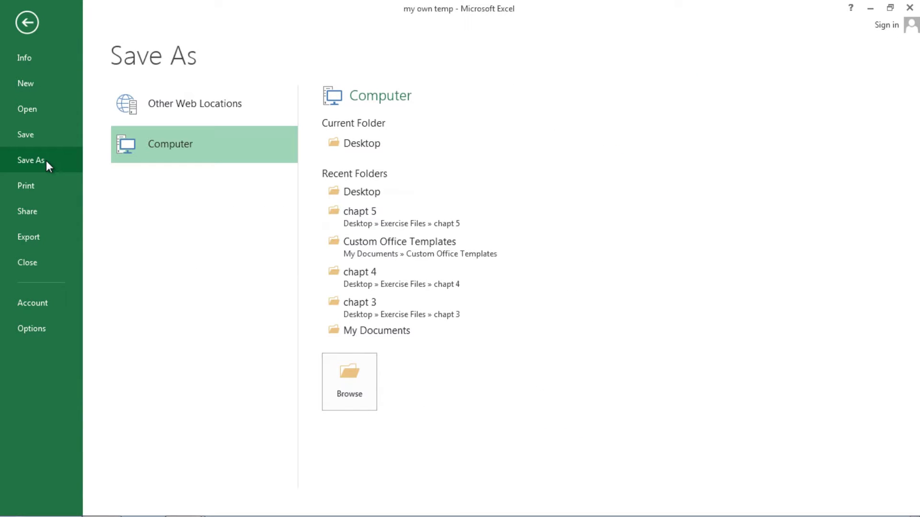
click(348, 145)
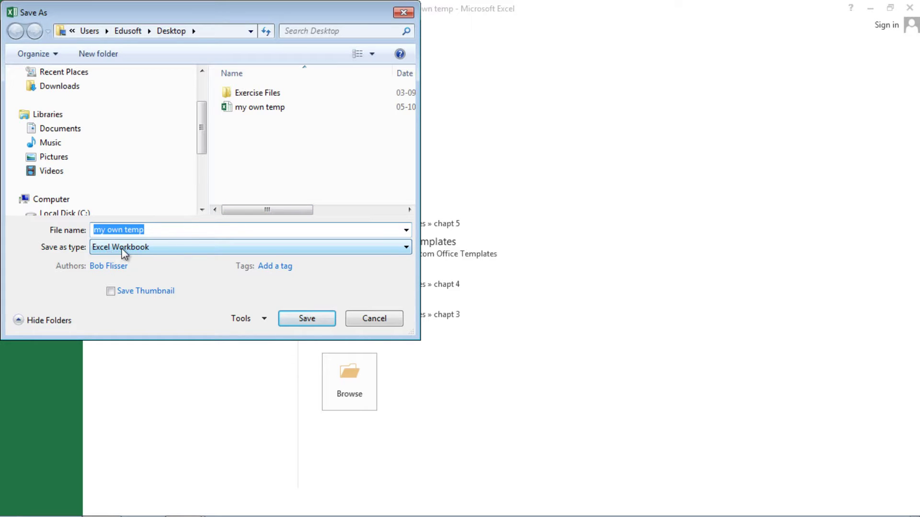
click(406, 247)
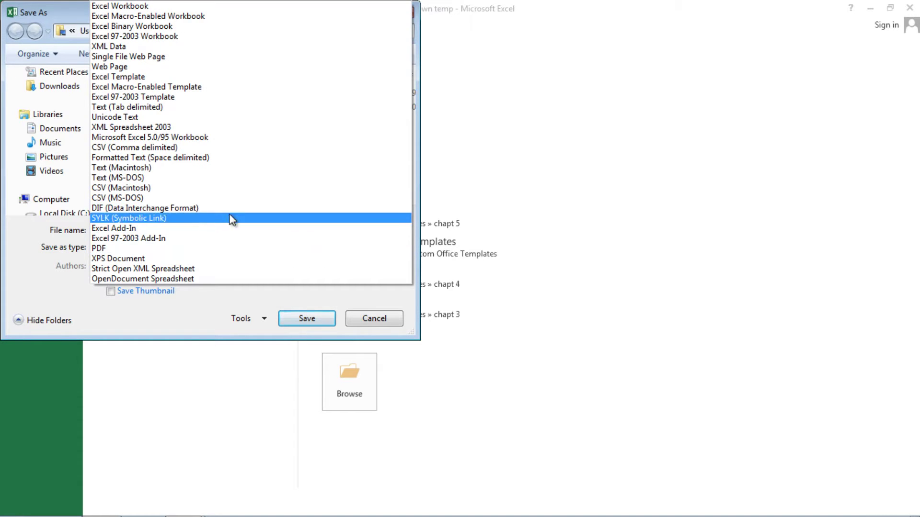
click(133, 76)
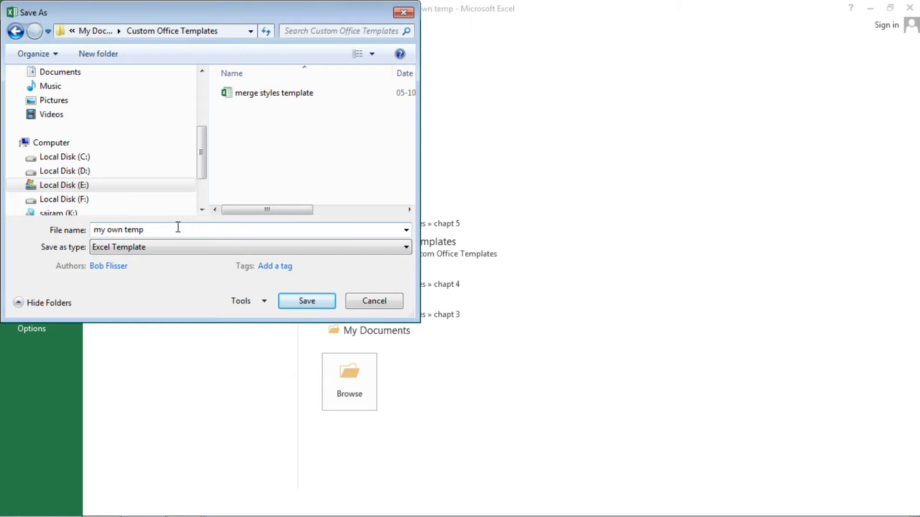
click(178, 227)
click(306, 301)
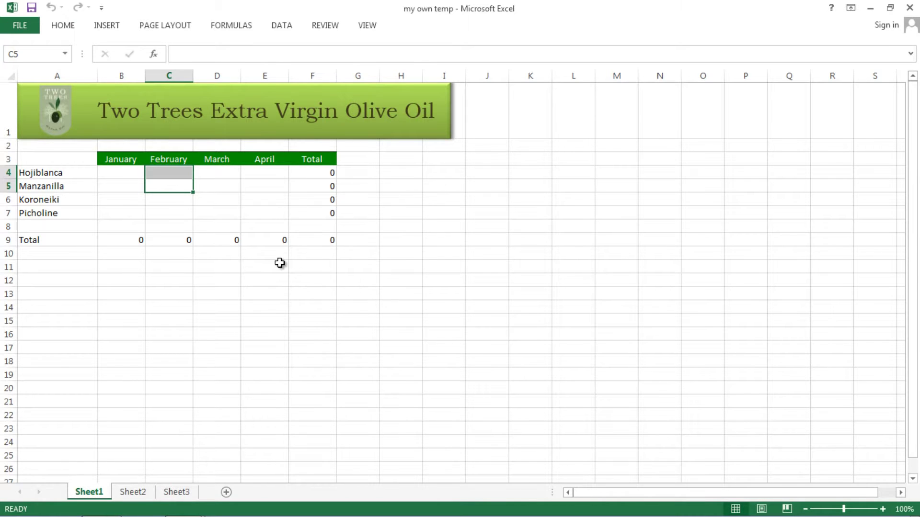
click(316, 276)
click(216, 281)
click(171, 306)
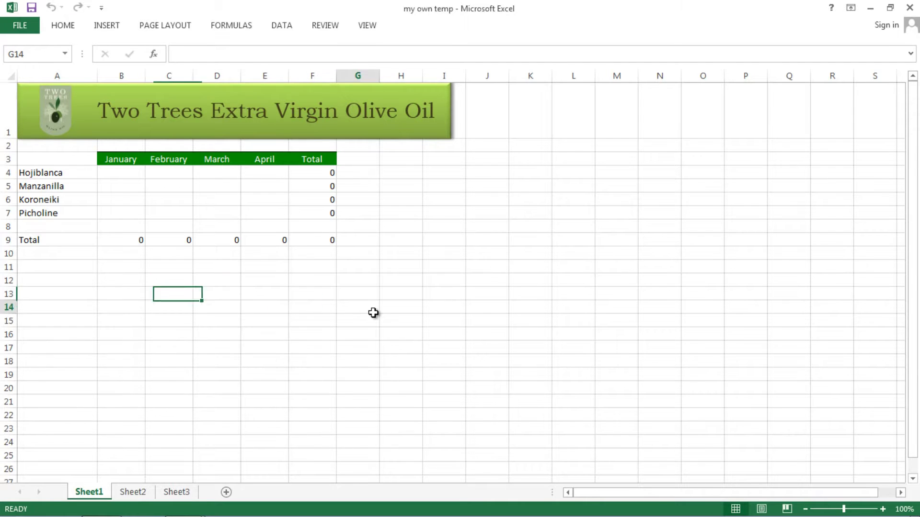
click(273, 296)
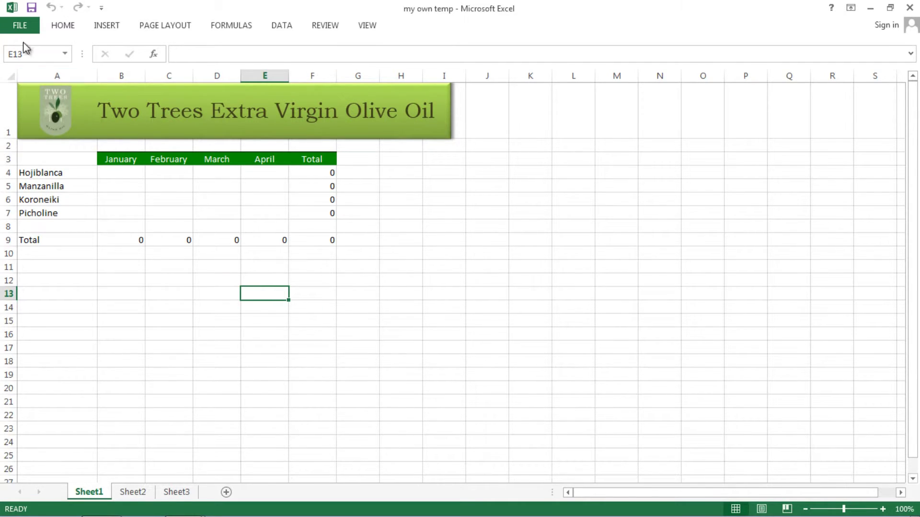
Step: Close the "my own temp" template and bring up the file options for Book1
click(21, 27)
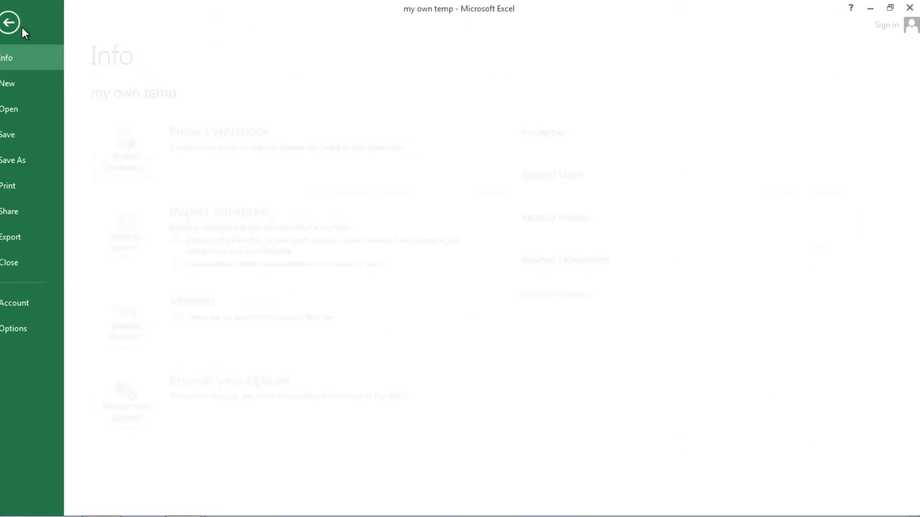
click(33, 263)
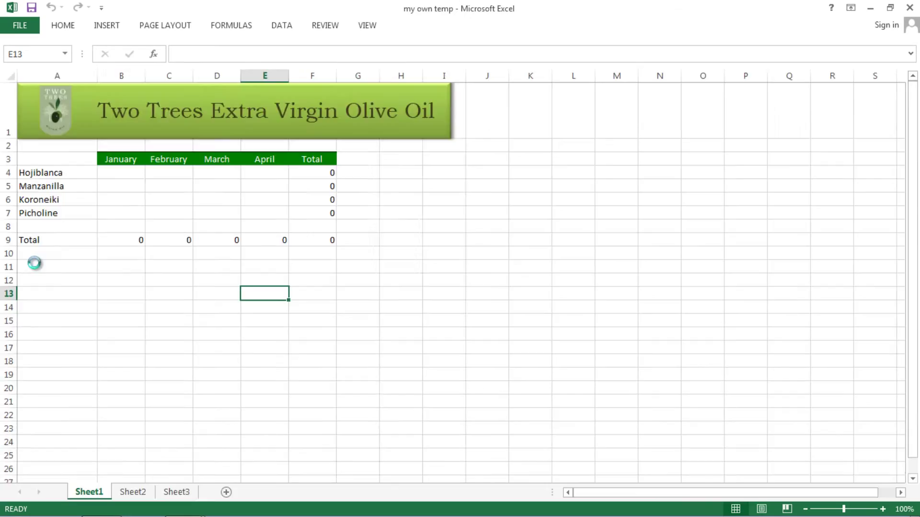
click(31, 28)
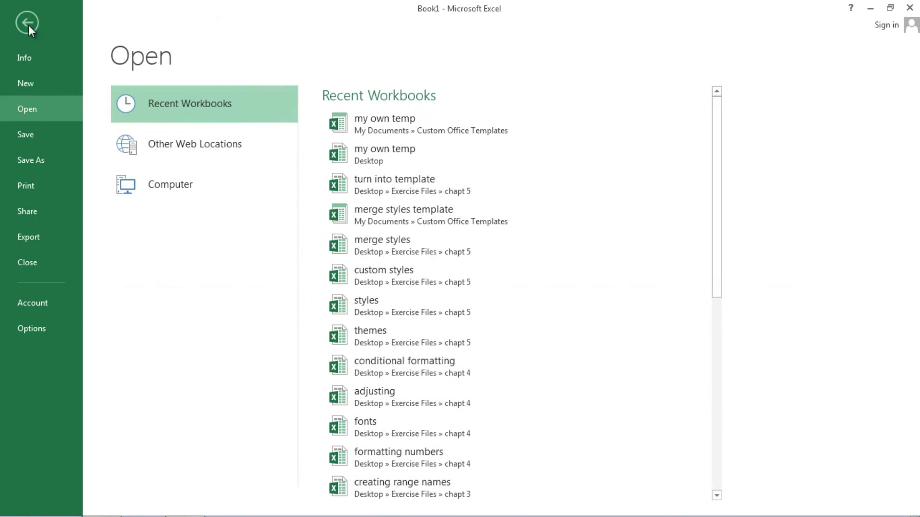
key(alt+Tab)
key(alt+Tab)
key(alt+Tab)
key(alt+Tab)
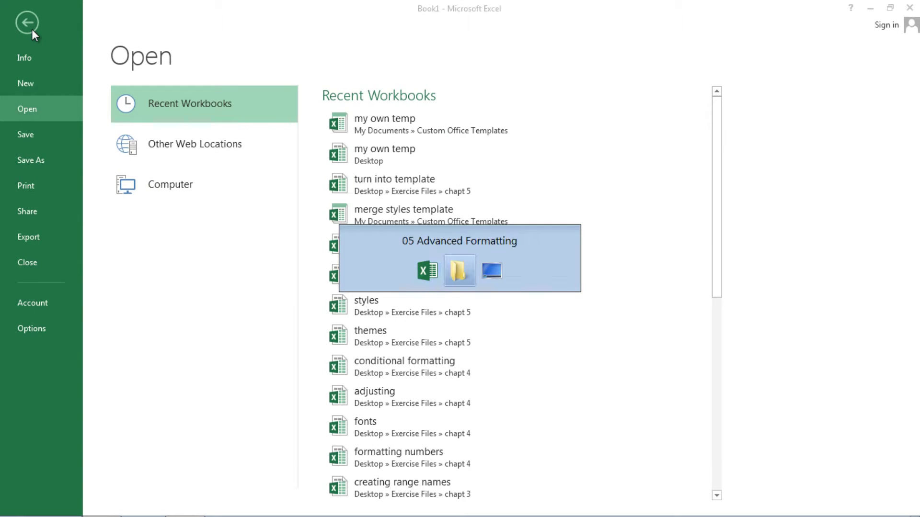
key(alt+Tab)
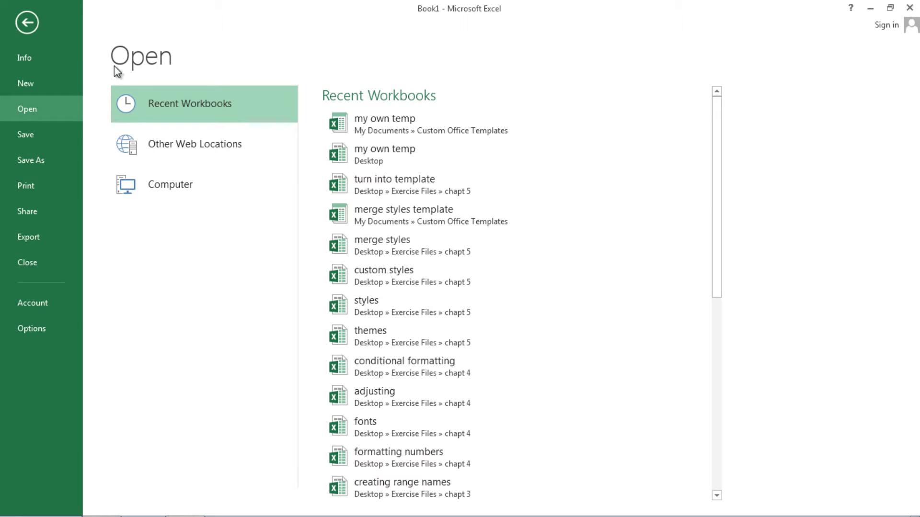
Step: Create a new workbook from the personal template "my own temp"
click(39, 83)
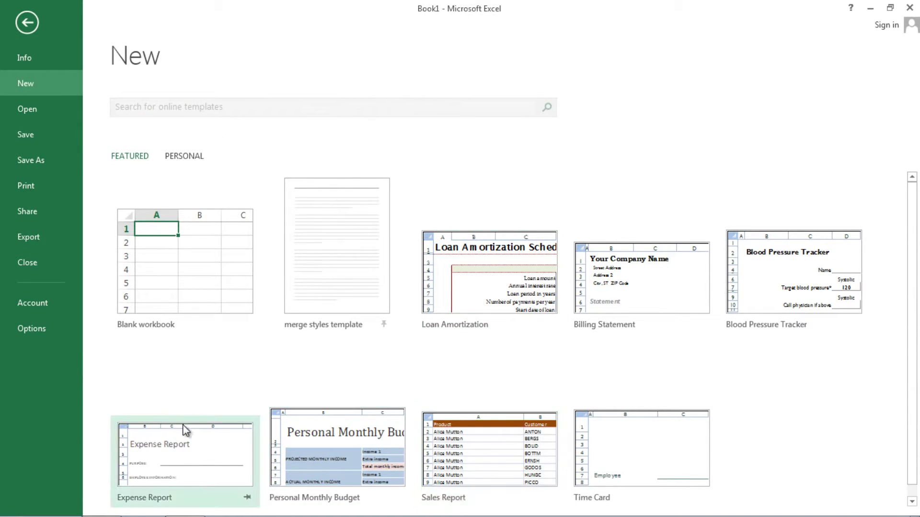
click(186, 156)
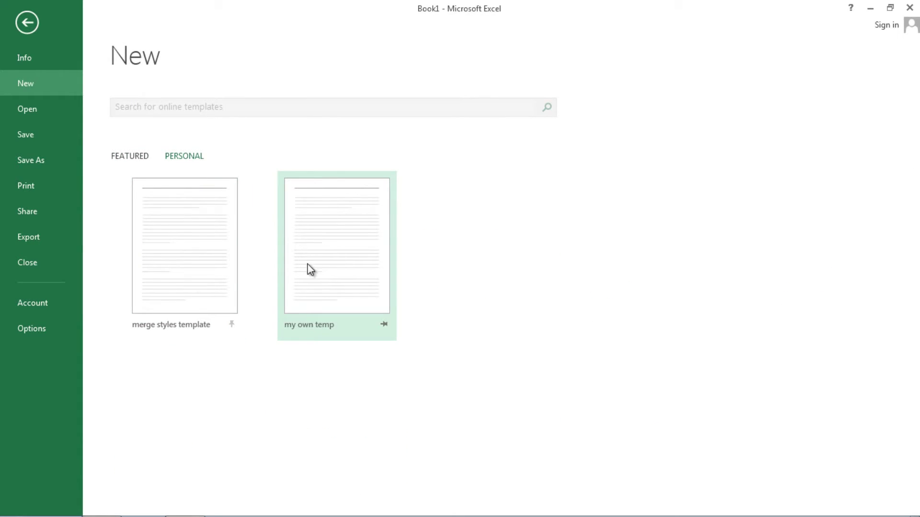
click(332, 277)
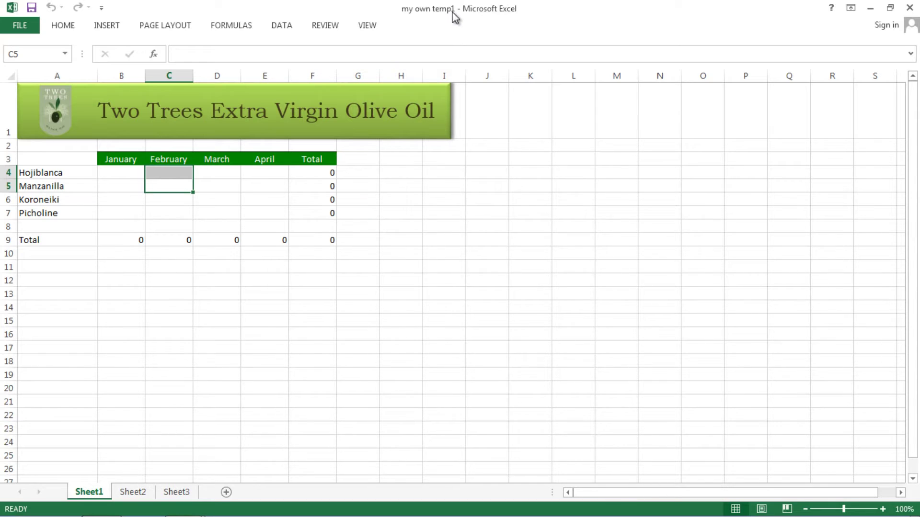
Step: Inspect the March and January total formulas in cells D9 and B9 of the new workbook
drag(311, 277, 218, 276)
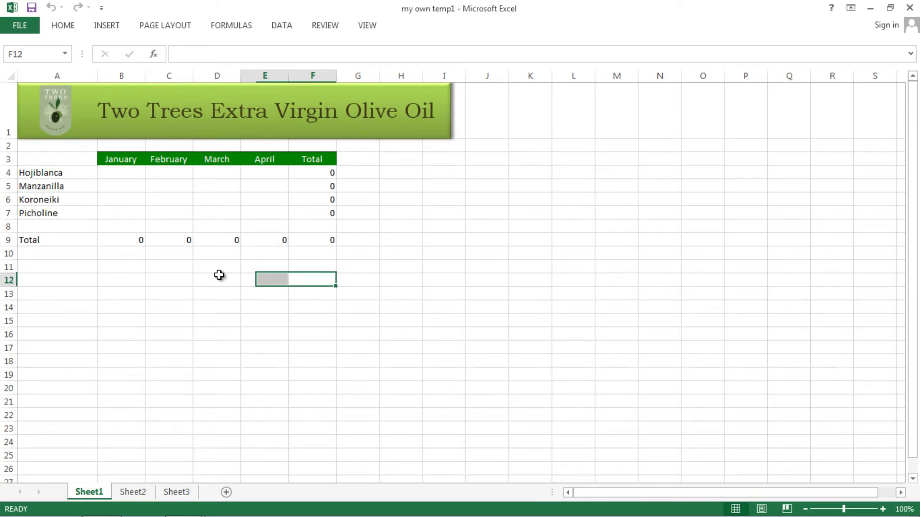
click(216, 280)
click(119, 275)
click(320, 264)
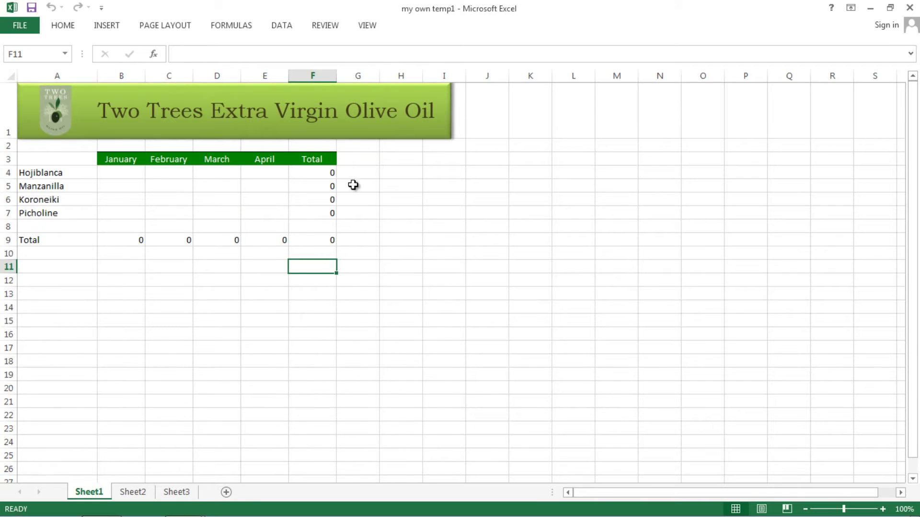
click(203, 238)
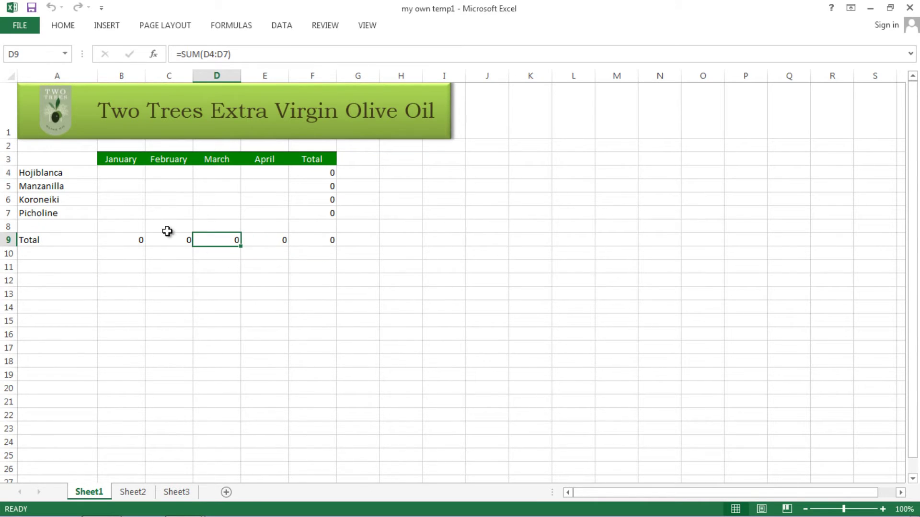
click(141, 238)
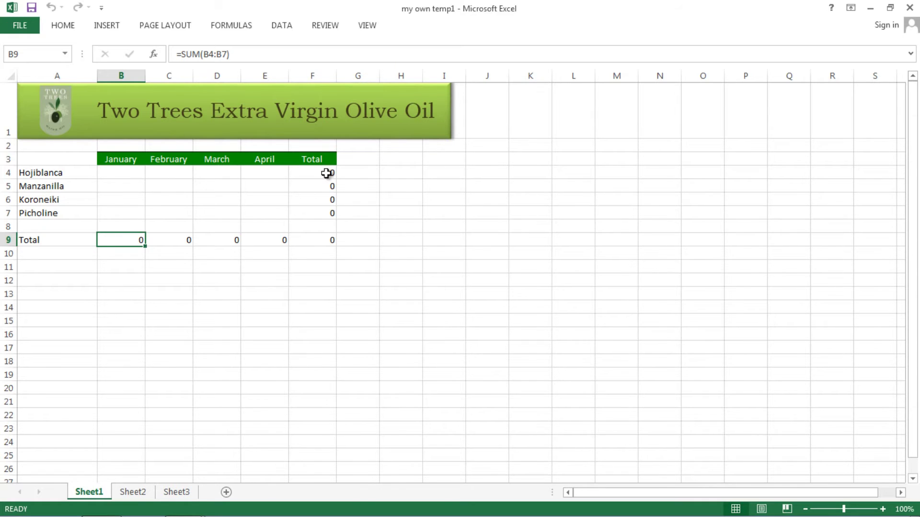
click(133, 173)
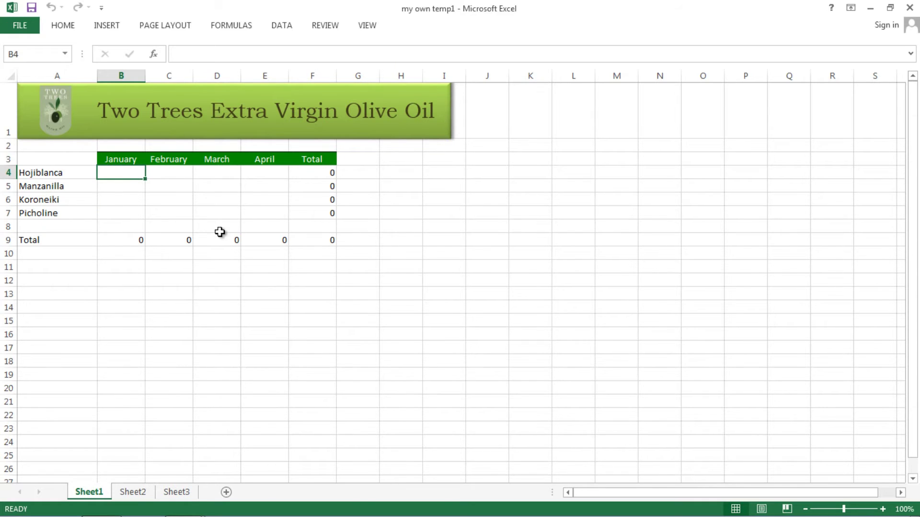
Step: Save the new workbook to the Desktop as an Excel Workbook named "my own temp1"
click(19, 27)
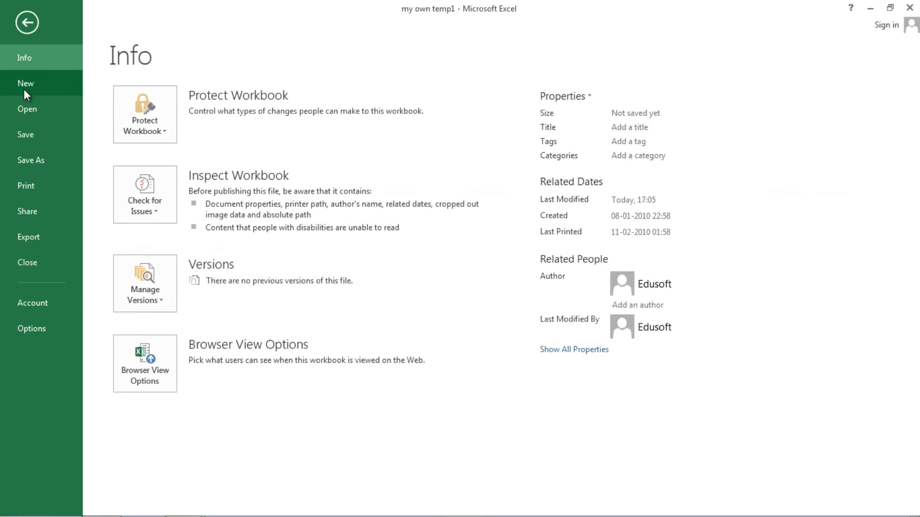
click(37, 159)
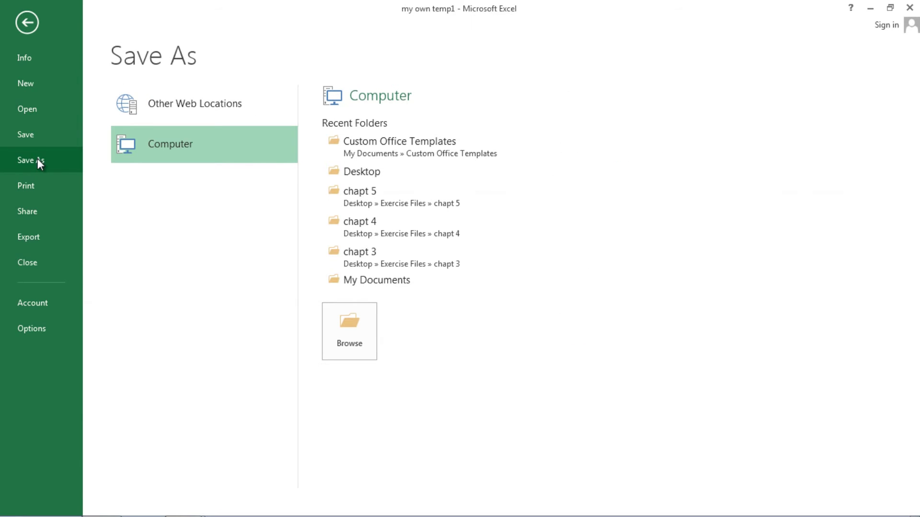
click(359, 172)
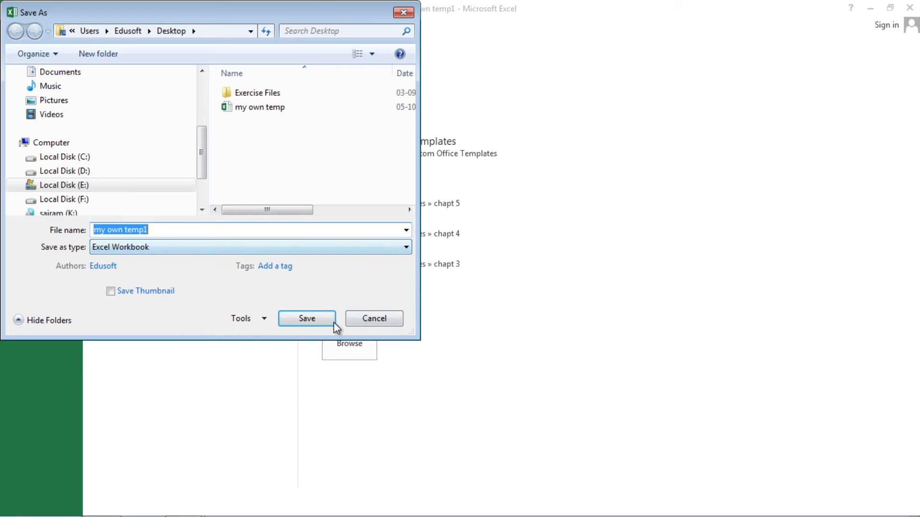
click(308, 318)
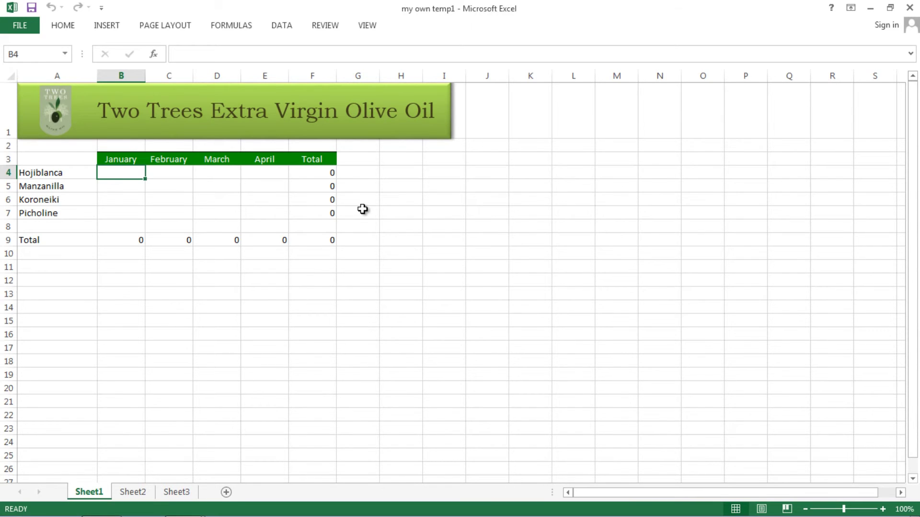
click(149, 201)
click(127, 267)
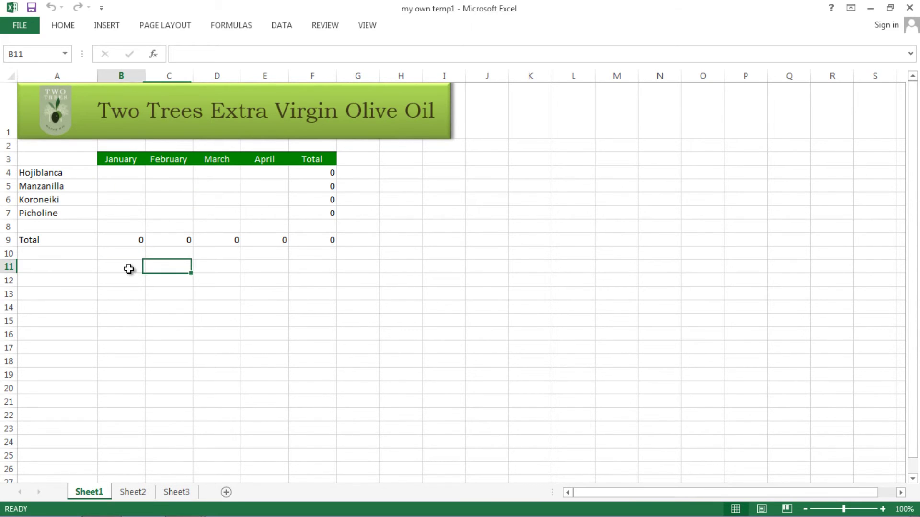
click(221, 283)
click(168, 283)
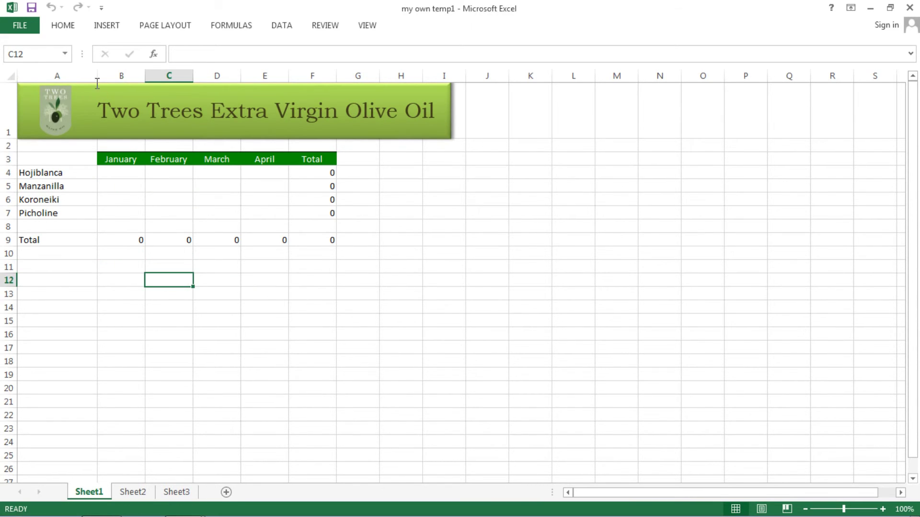
Step: Review the file name and file type offered for saving a copy of "my own temp1" in the Desktop folder, without saving
click(21, 21)
click(48, 163)
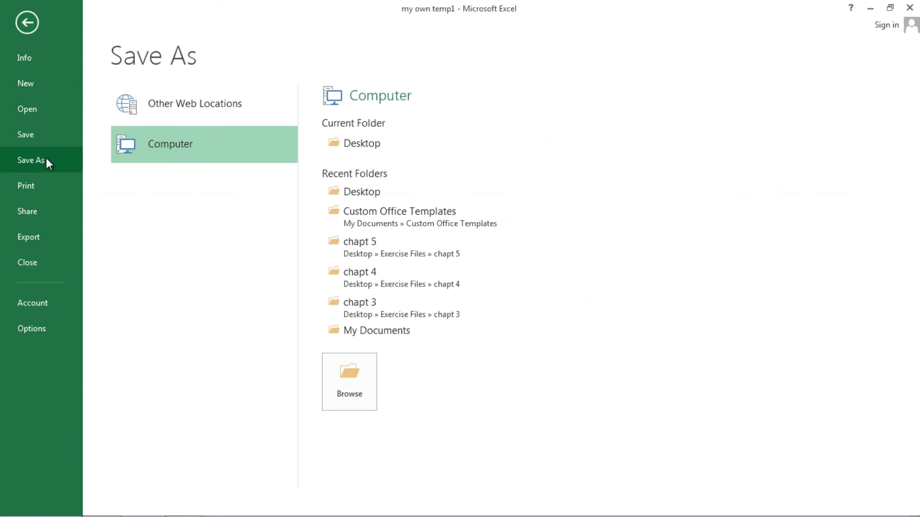
click(357, 143)
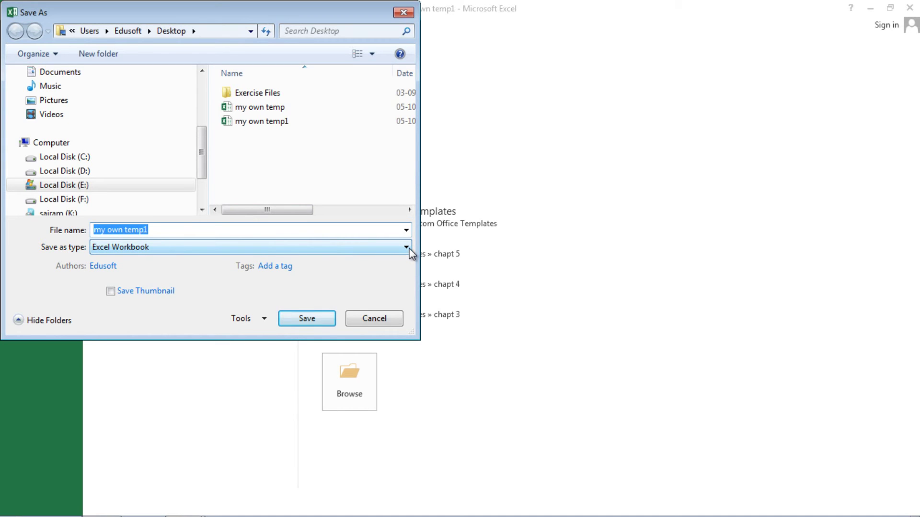
click(372, 319)
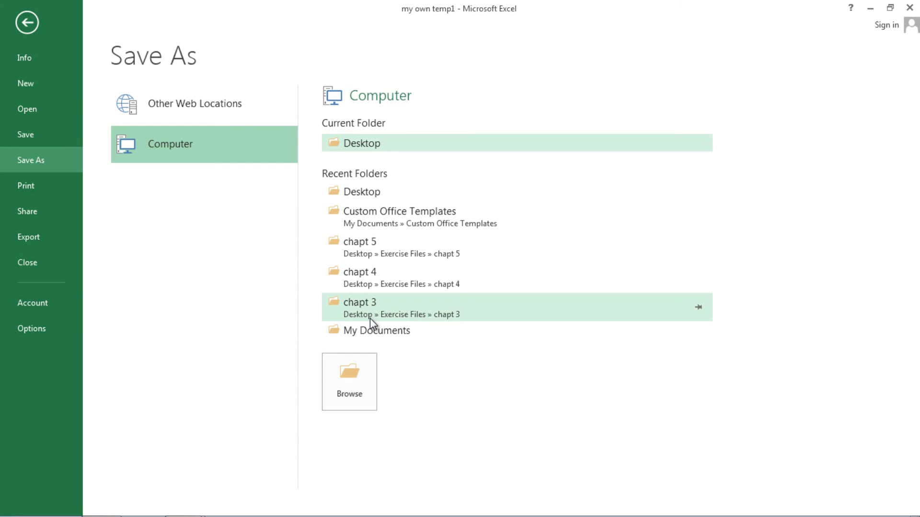
click(344, 144)
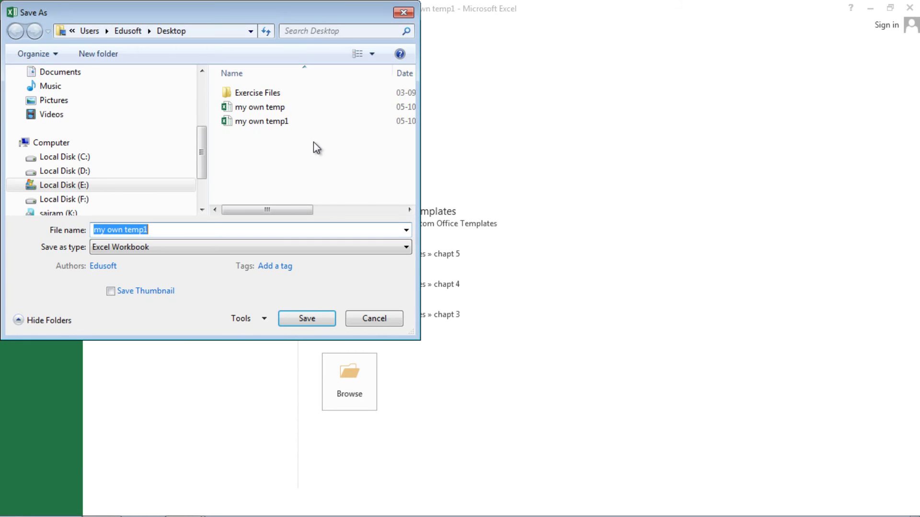
click(377, 318)
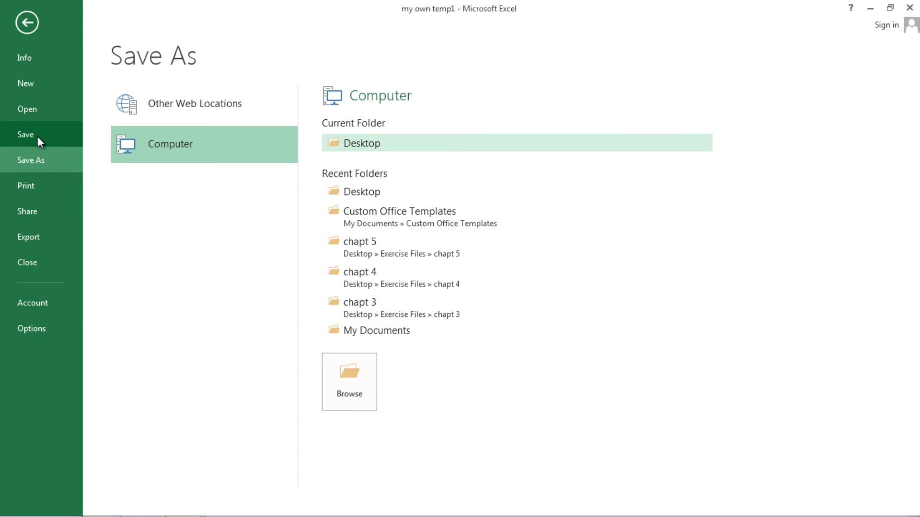
Step: Close the "my own temp1" workbook
click(39, 263)
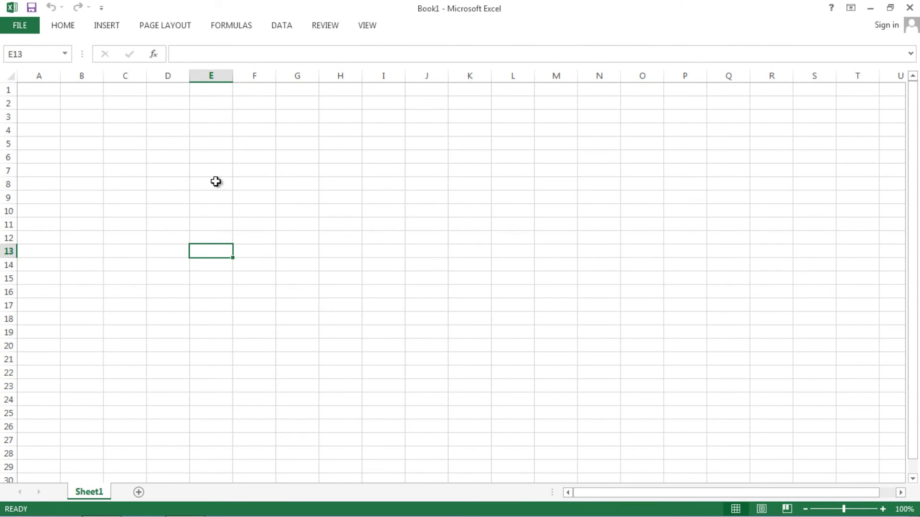
click(216, 183)
drag(106, 117, 82, 118)
click(46, 133)
click(45, 100)
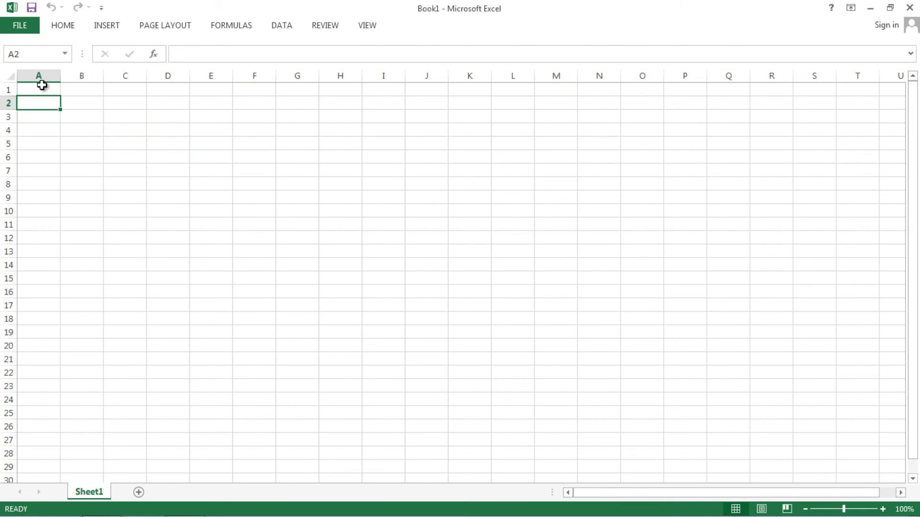
click(43, 89)
click(94, 112)
click(79, 130)
click(67, 143)
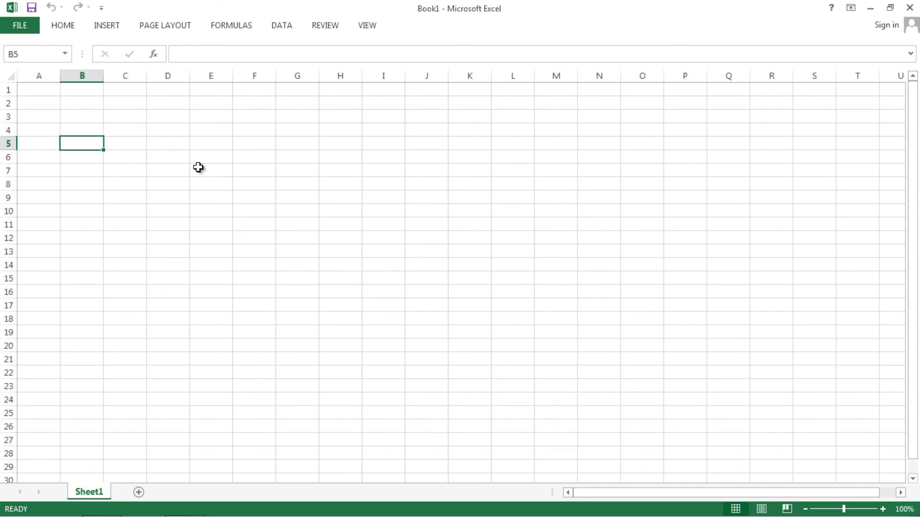
click(199, 168)
click(71, 169)
click(44, 144)
click(43, 90)
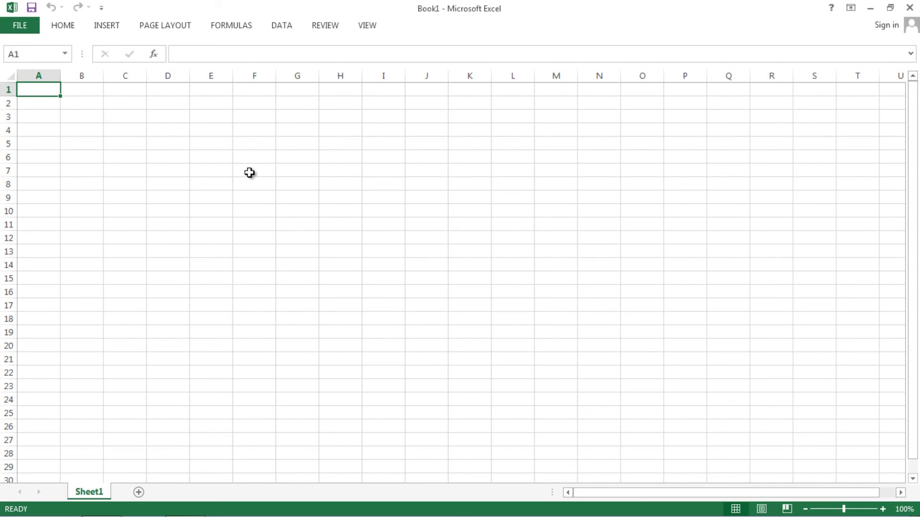
click(168, 173)
click(107, 160)
click(42, 113)
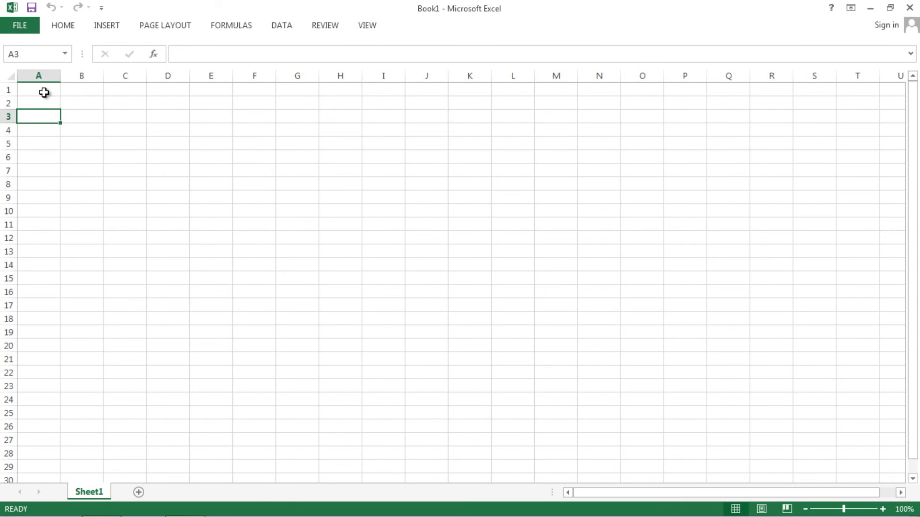